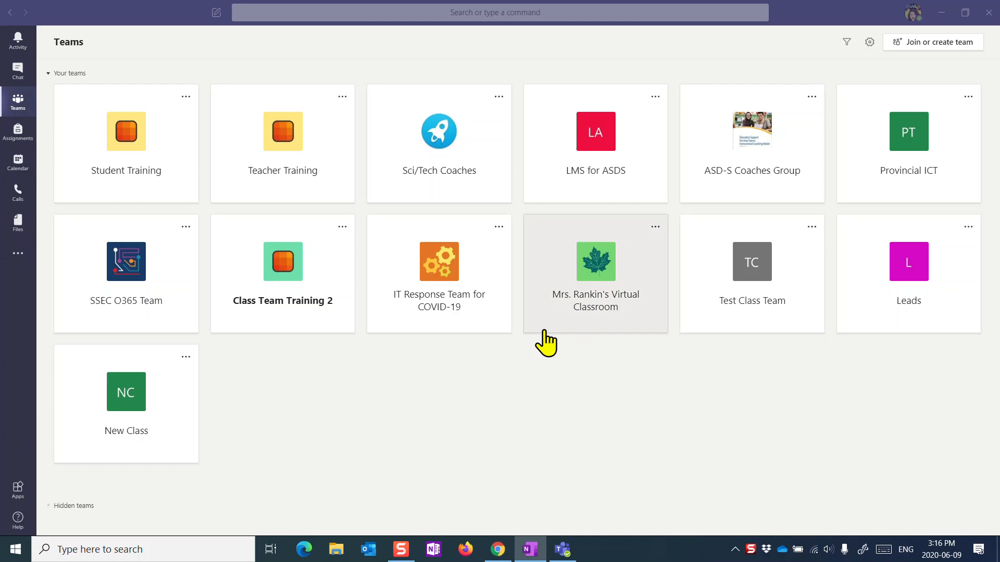
- Open team management, collapse the active teams and expand the archived teams list
click(869, 44)
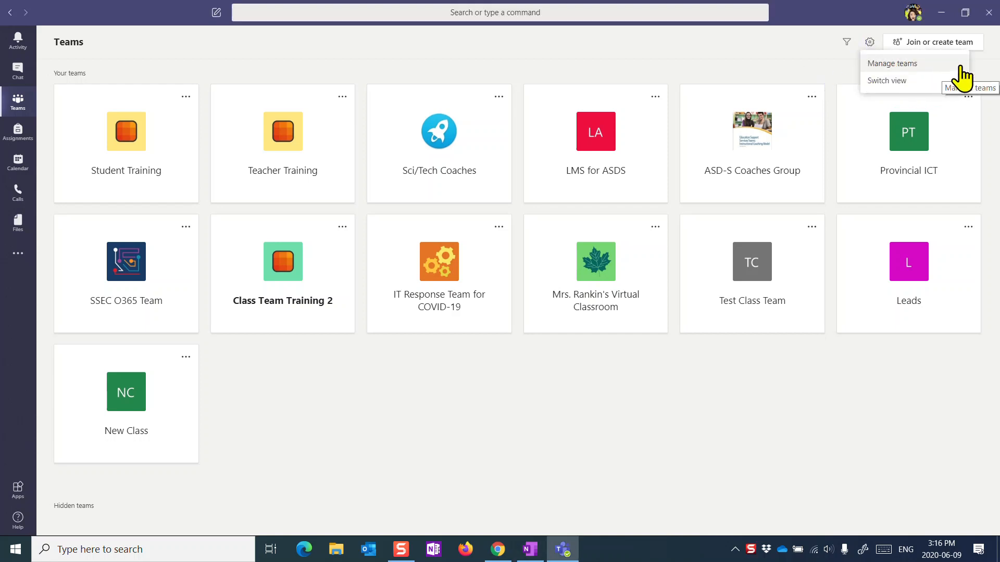
click(892, 64)
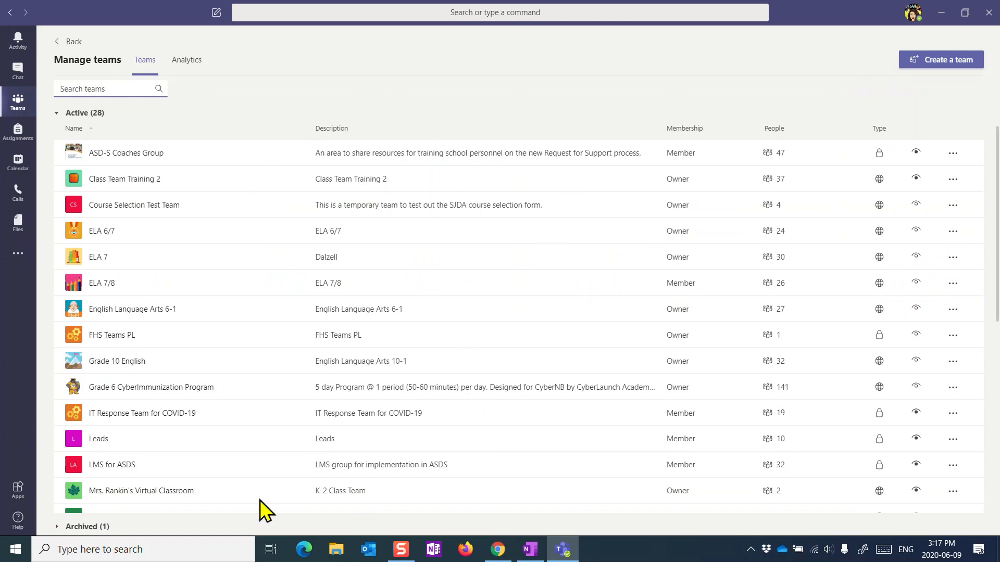
click(58, 114)
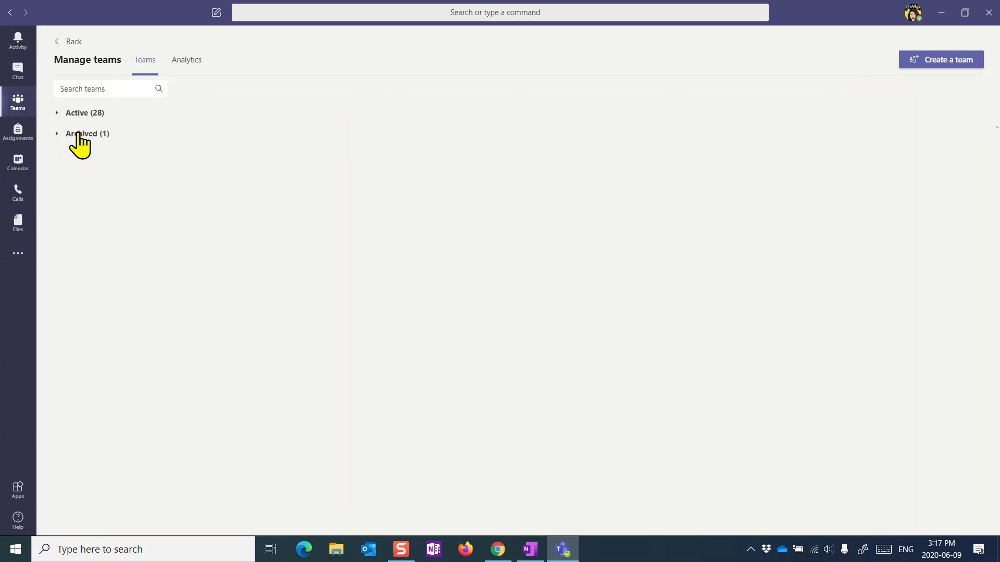
click(59, 135)
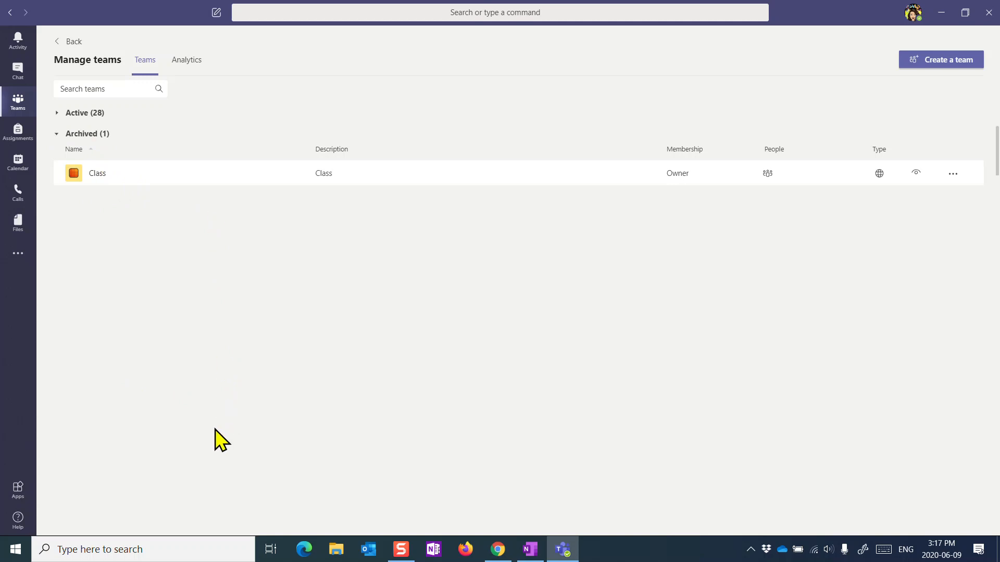
- Open the archived Class team, view its grades and show its team options
click(97, 174)
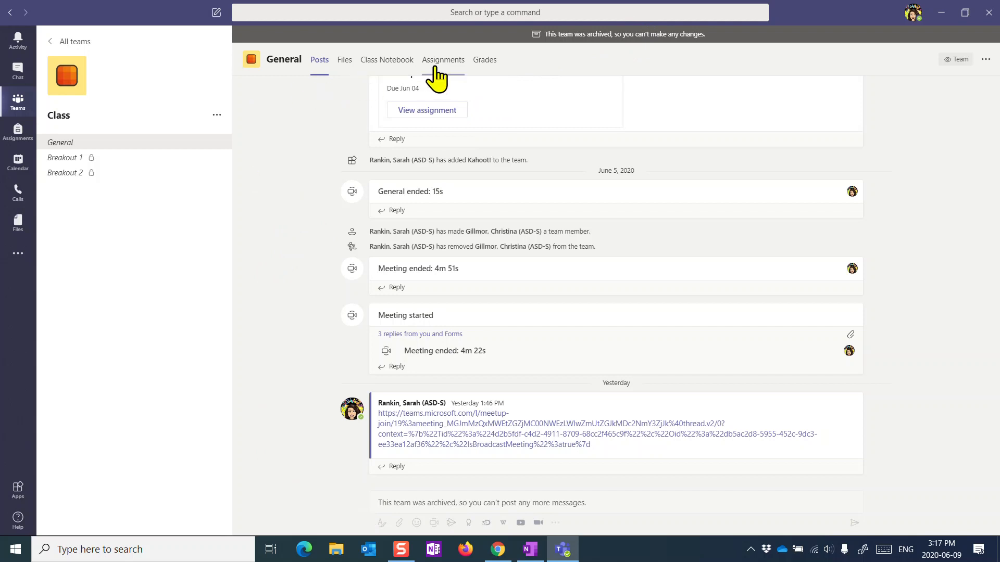
click(483, 67)
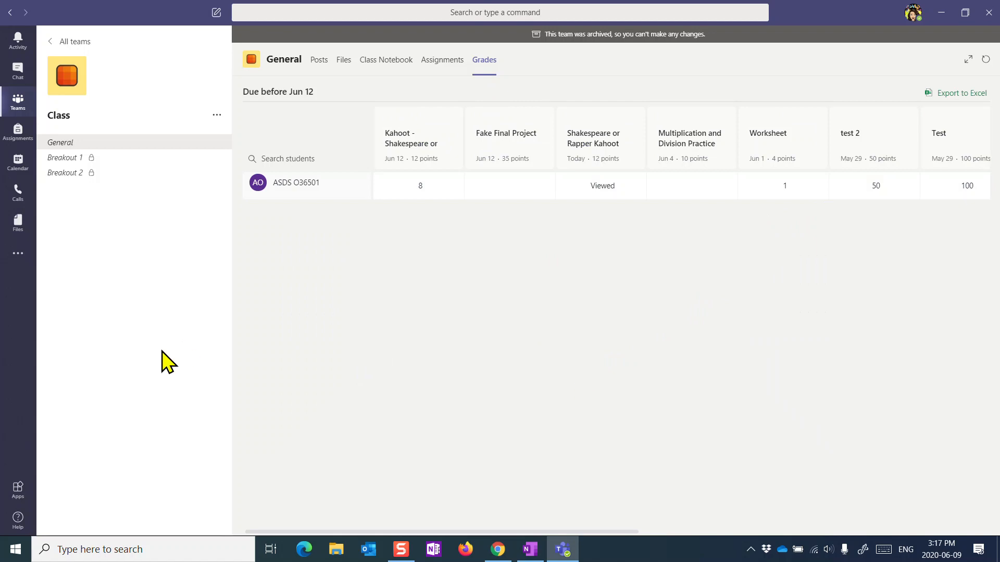
click(218, 117)
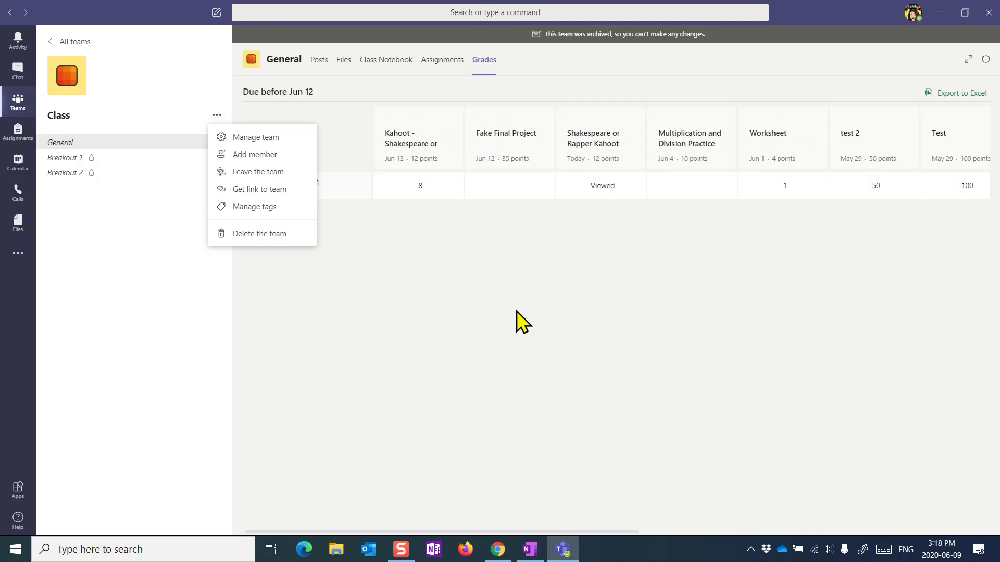
- Go back to all teams, open the New Class team and view its Class Notebook and Assignments pages
click(74, 44)
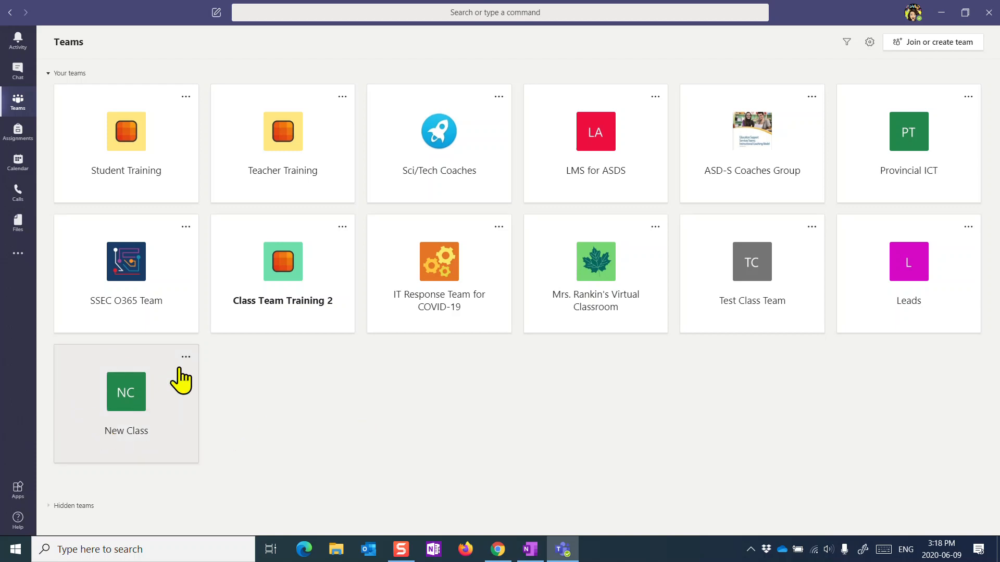
click(135, 432)
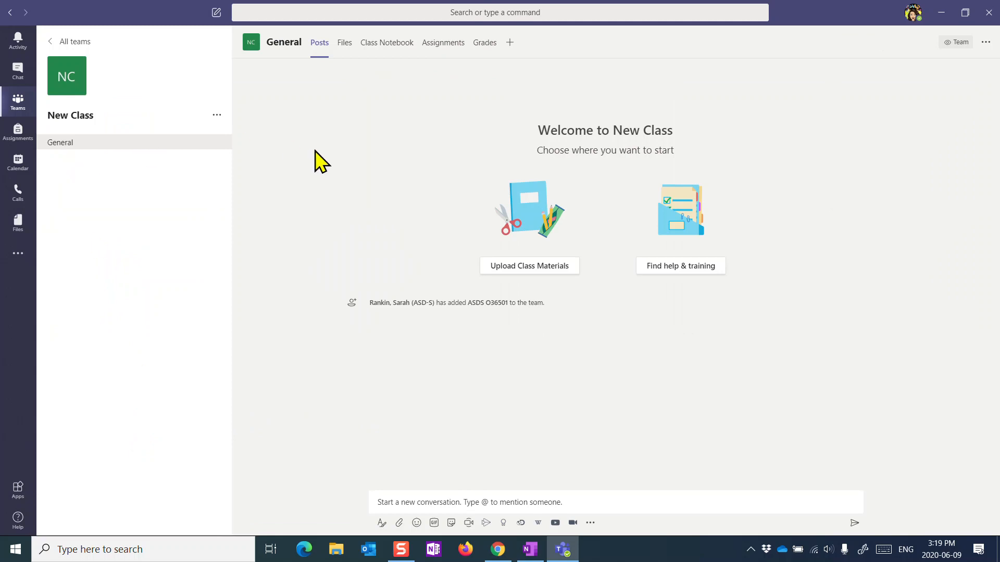
click(388, 52)
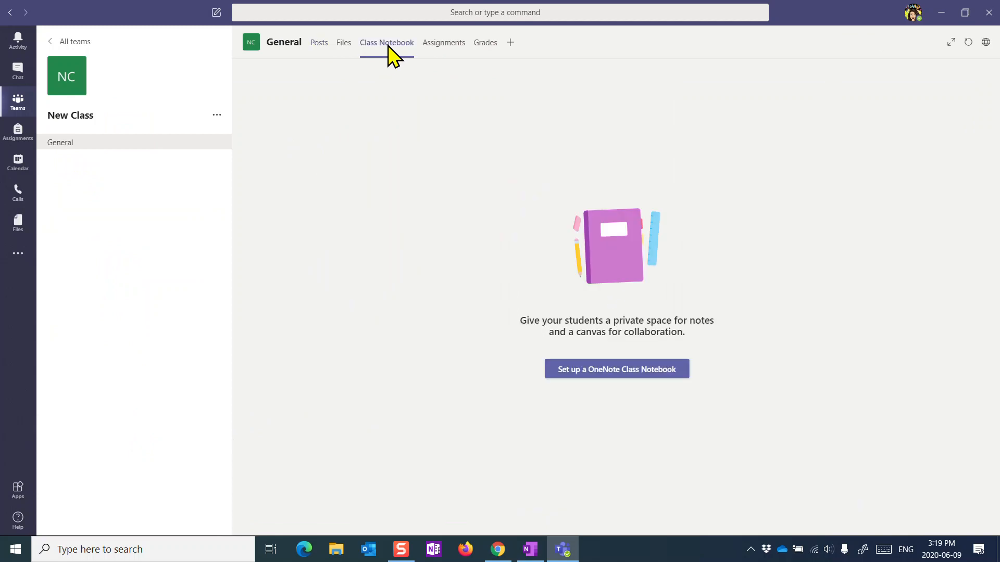
click(442, 51)
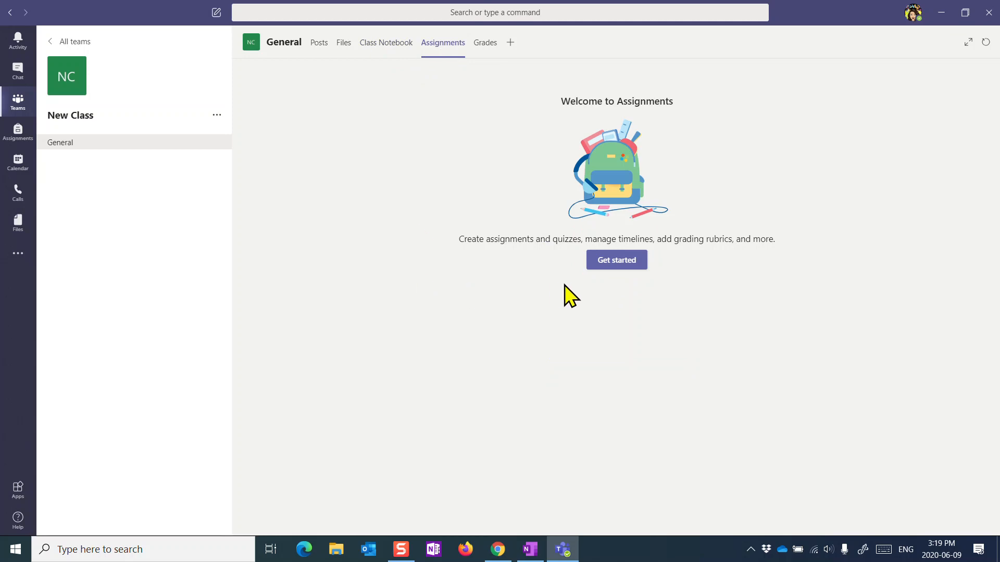
- Get started with assignments in New Class and begin creating one from an existing assignment
click(608, 271)
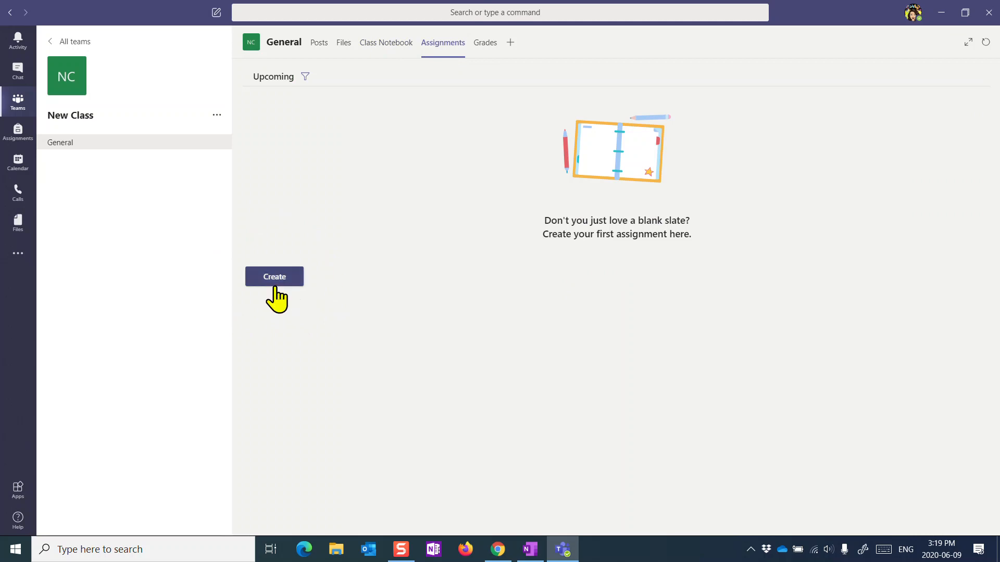
click(276, 291)
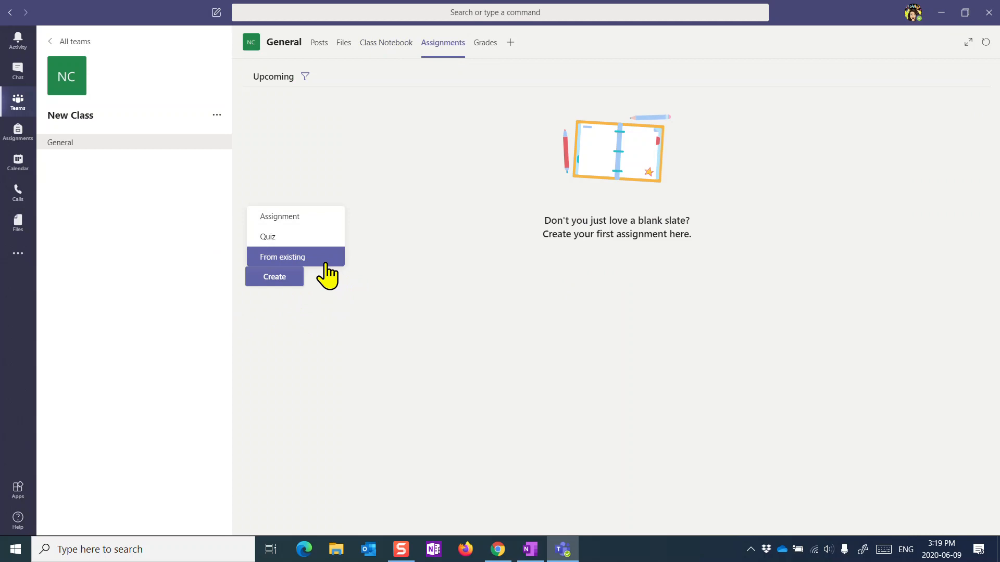
click(306, 258)
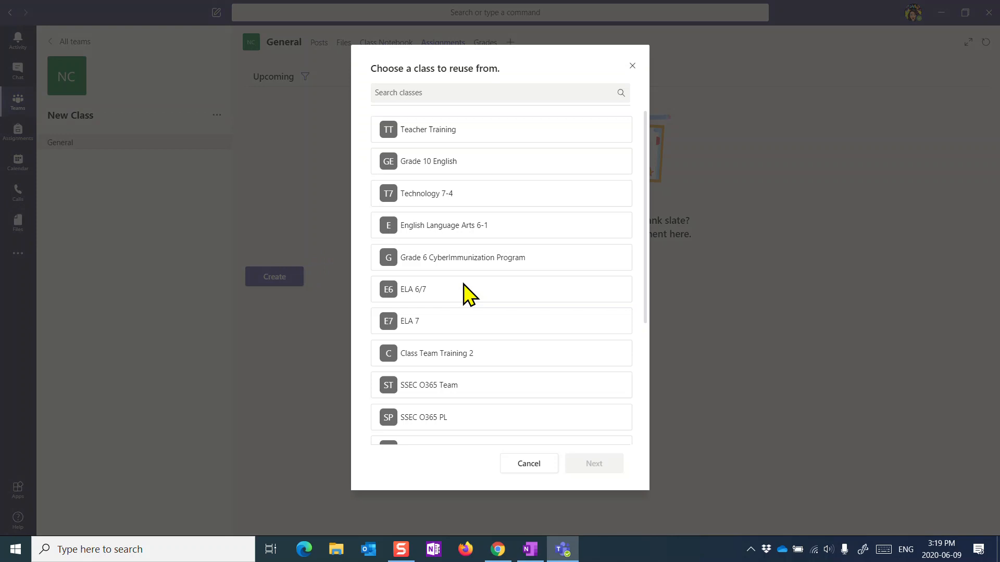
- Choose the archived Class team as the class to reuse an assignment from
scroll(469, 294, down, 1)
scroll(468, 294, up, 1)
scroll(469, 294, down, 2)
scroll(468, 294, down, 3)
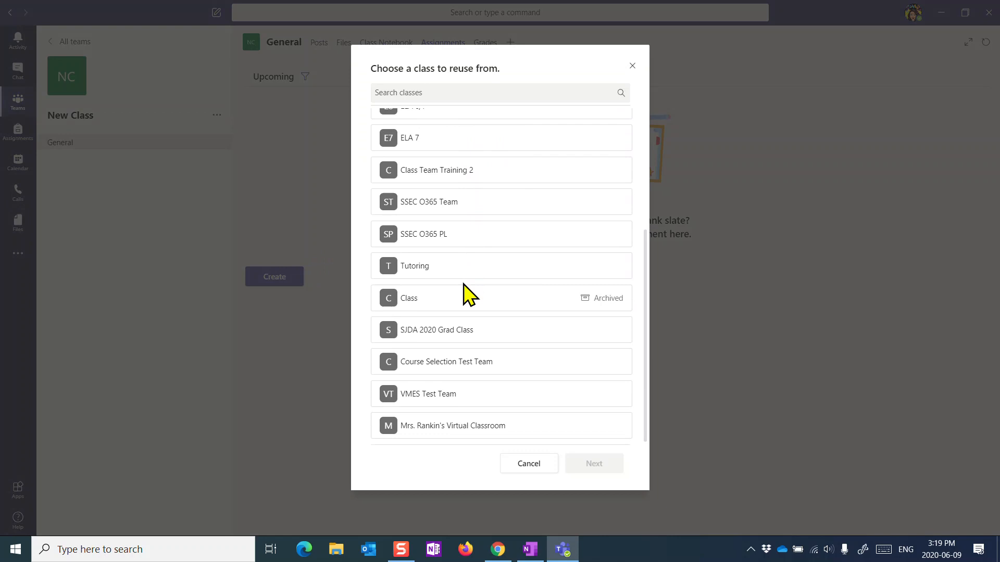
click(584, 302)
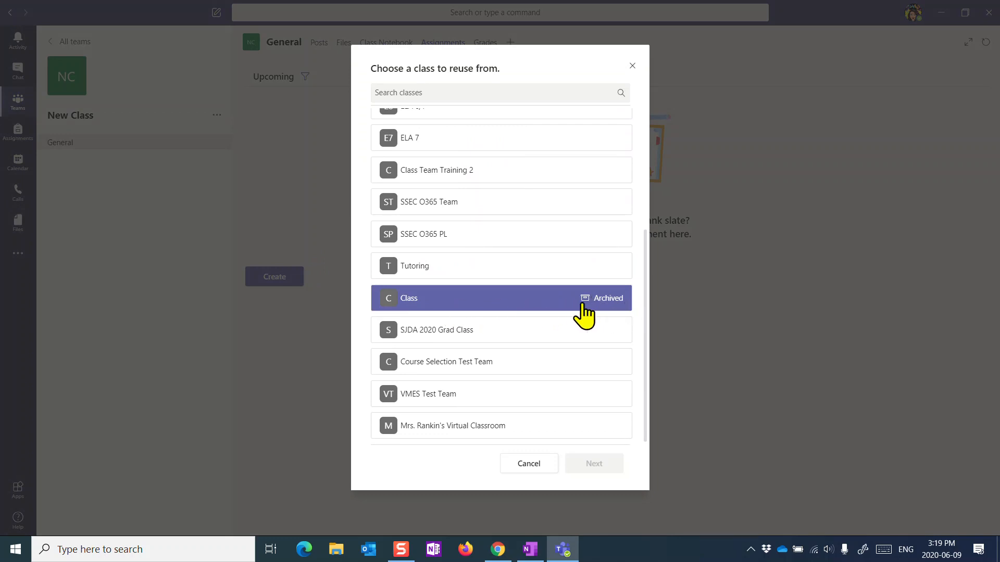
click(504, 304)
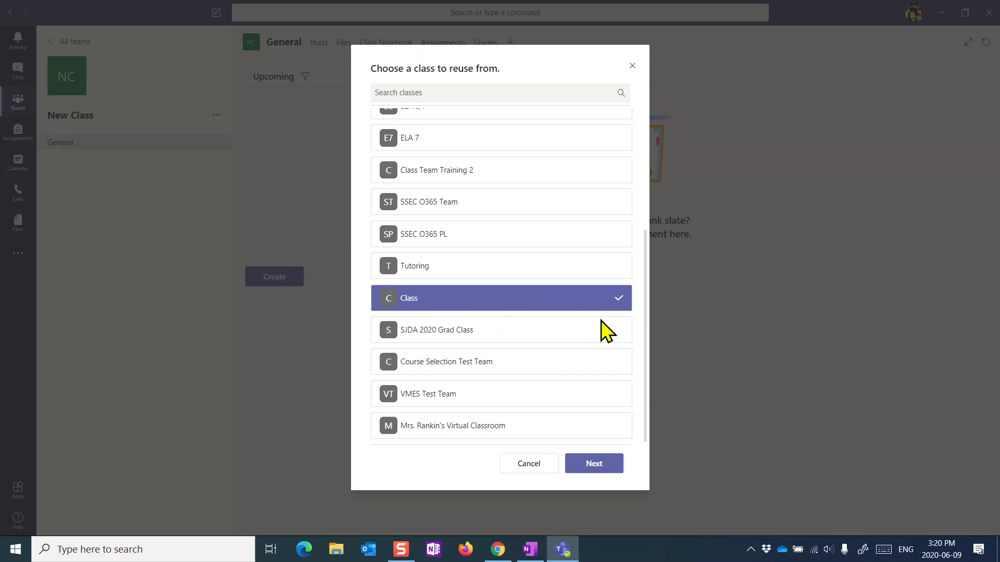
click(597, 467)
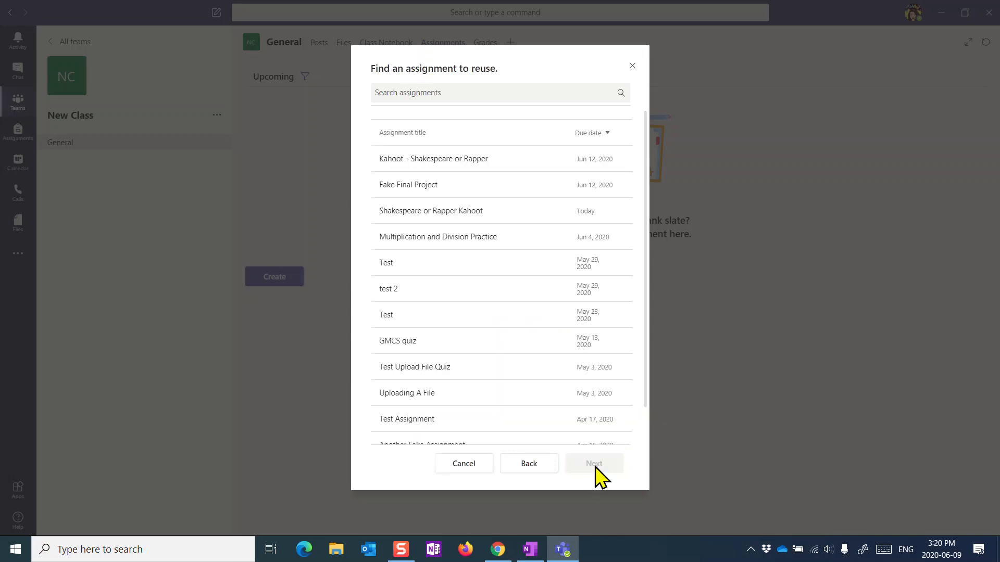
- Look through the archived class's assignments and reuse Multiplication and Division Practice
scroll(511, 312, down, 1)
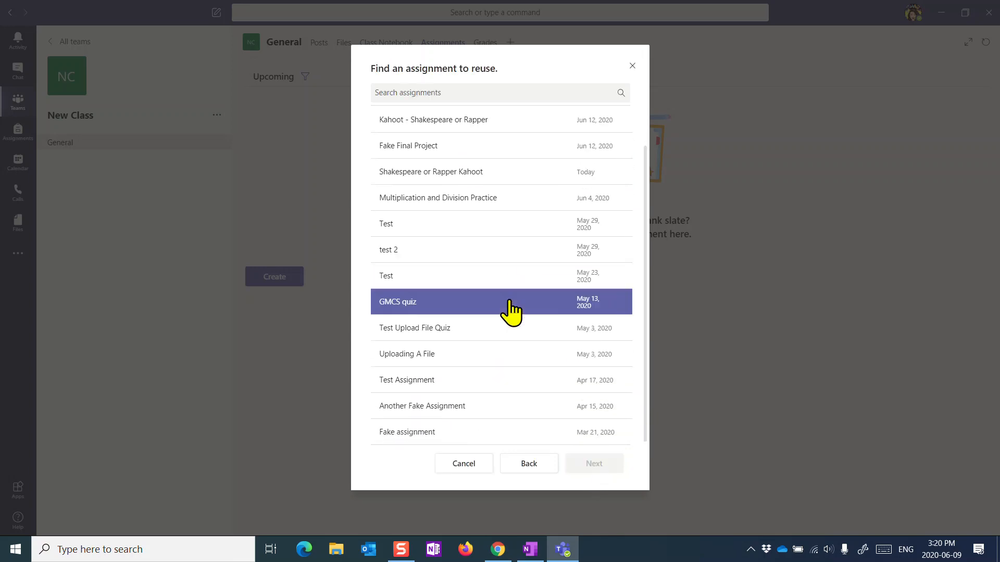
scroll(511, 312, up, 1)
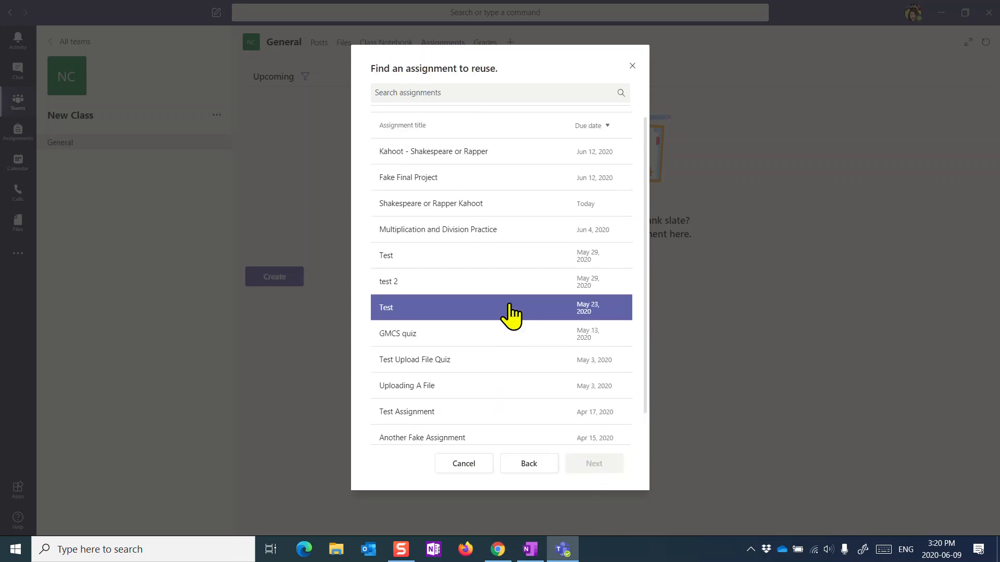
scroll(511, 315, down, 1)
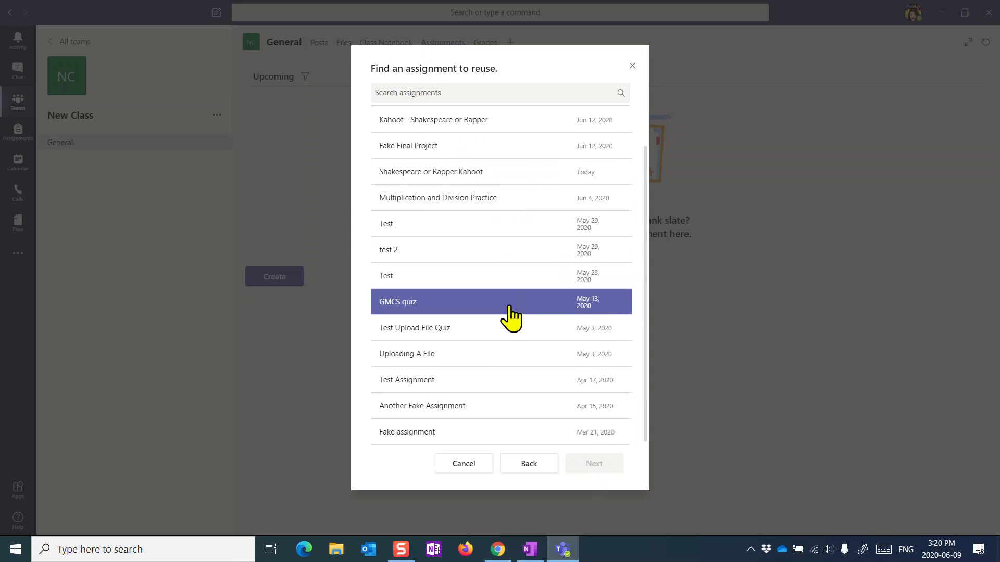
scroll(510, 315, up, 1)
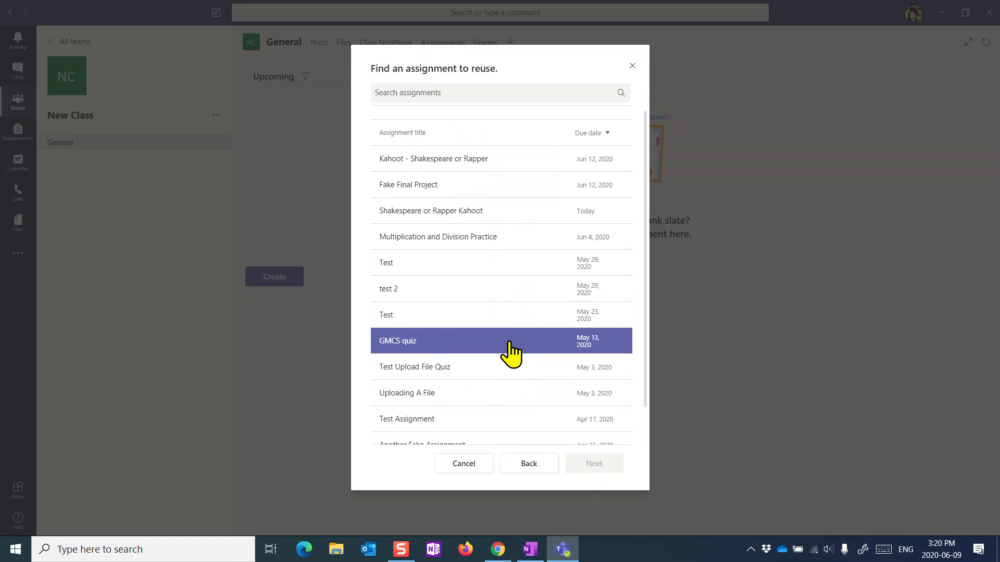
click(418, 241)
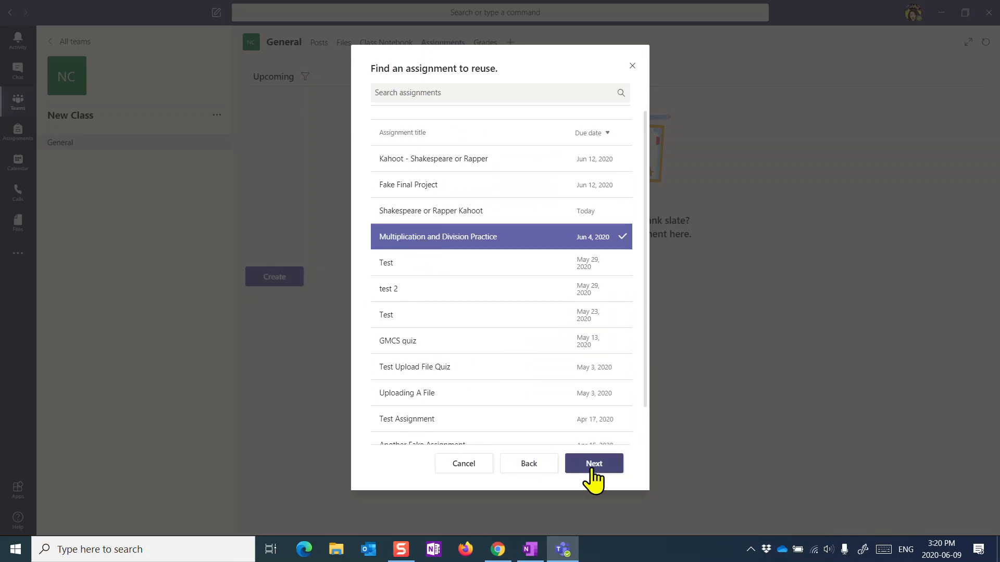
click(592, 470)
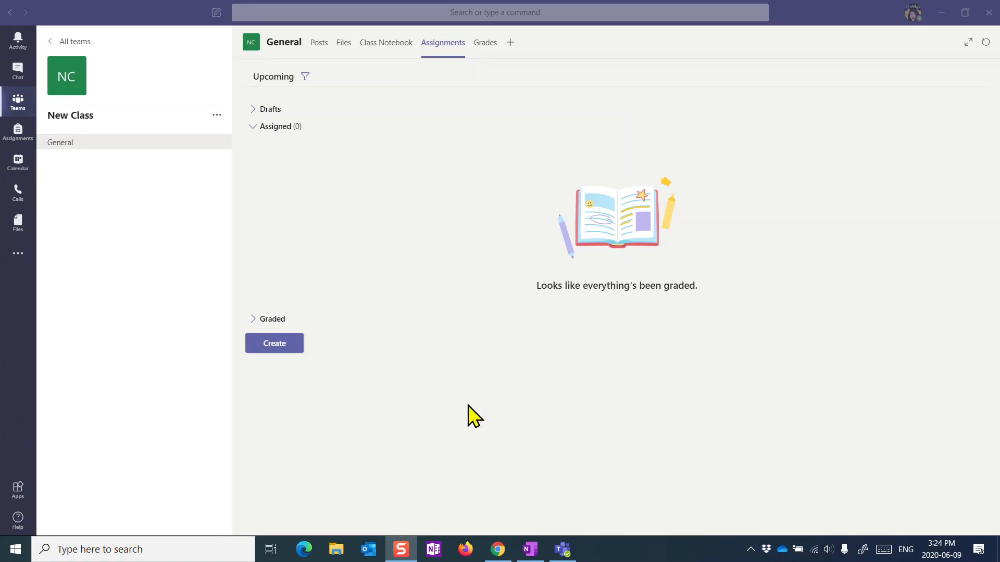
- Create another assignment in New Class from an existing one, with the archived Class team as its source
click(292, 344)
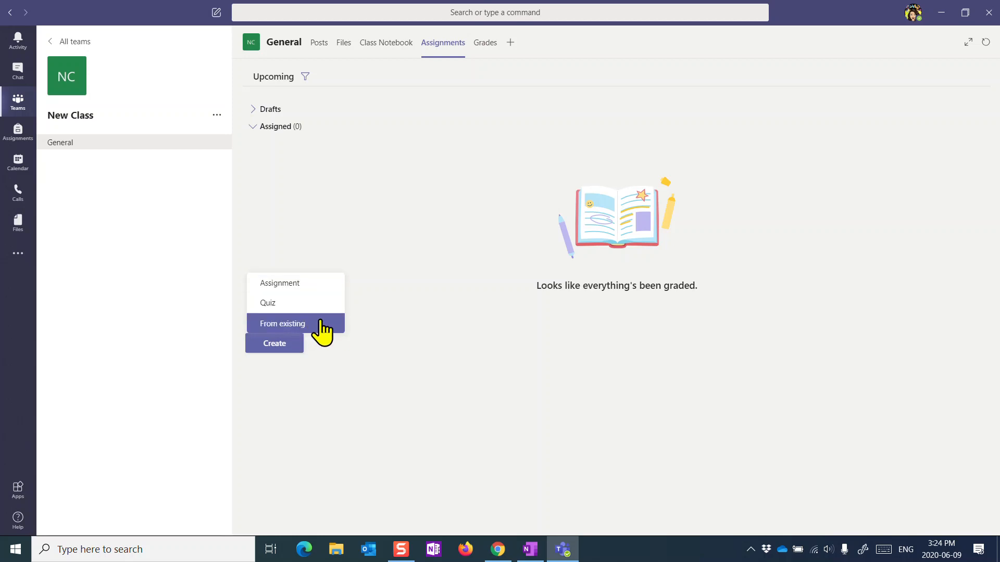
click(311, 326)
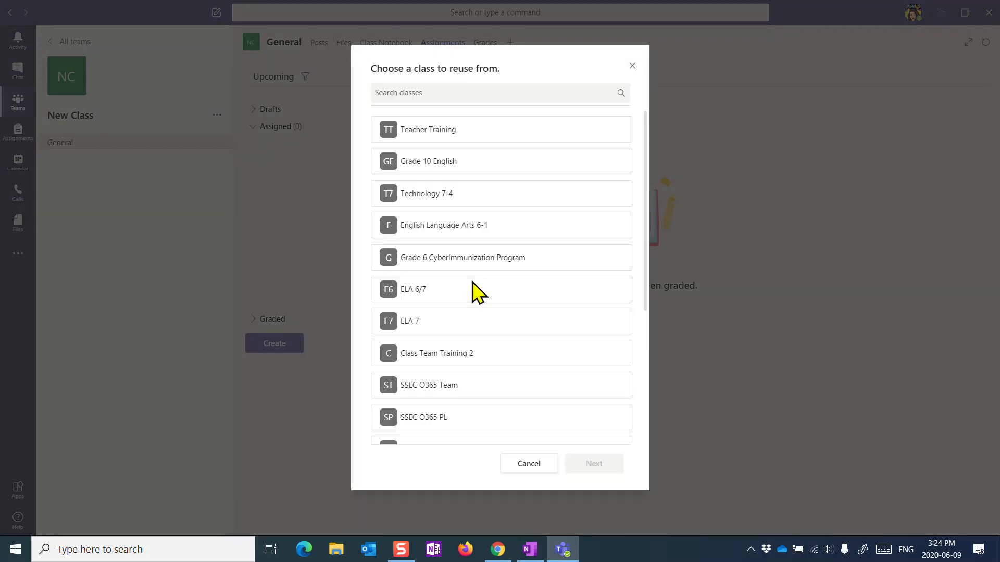
scroll(487, 305, down, 1)
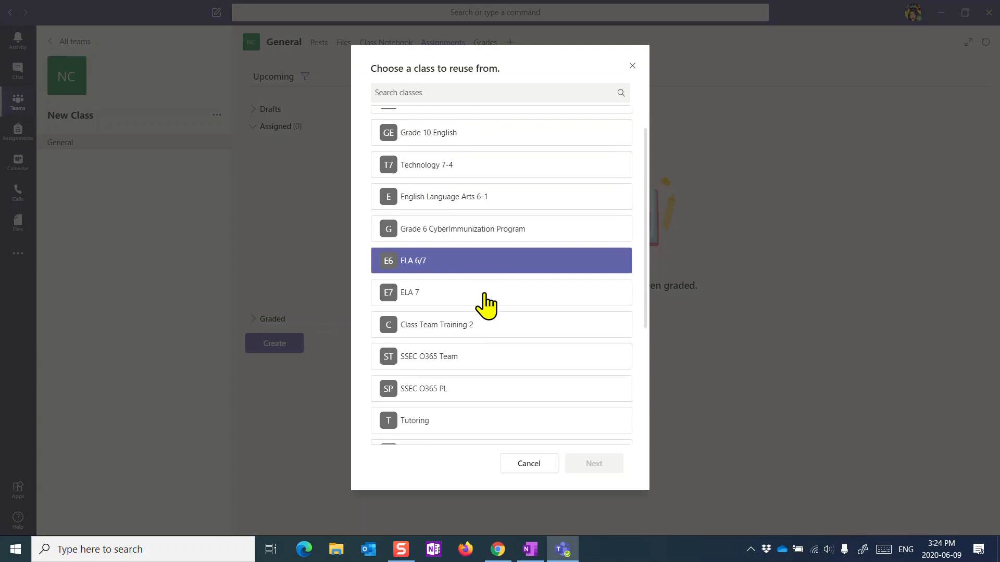
scroll(487, 305, down, 3)
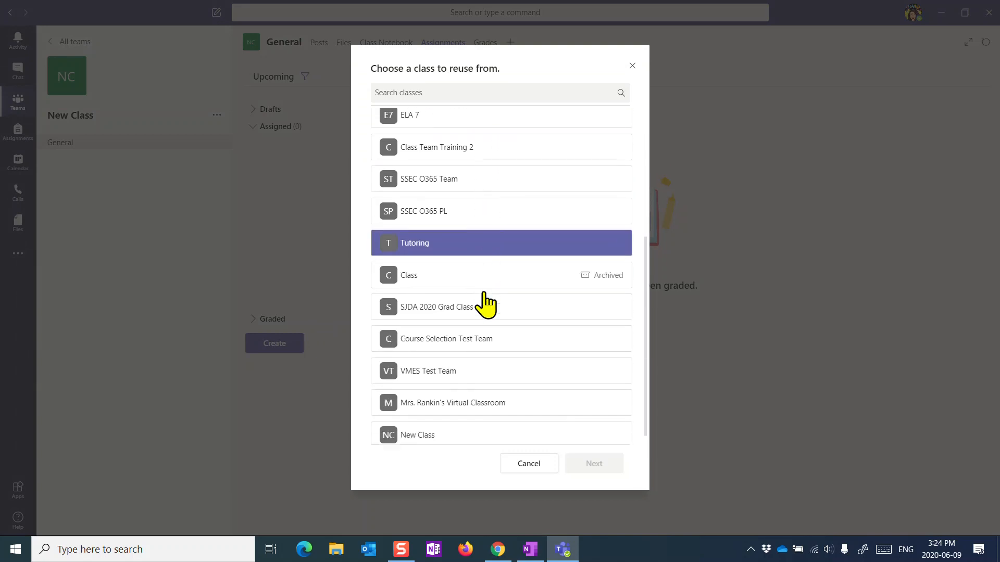
scroll(487, 305, down, 1)
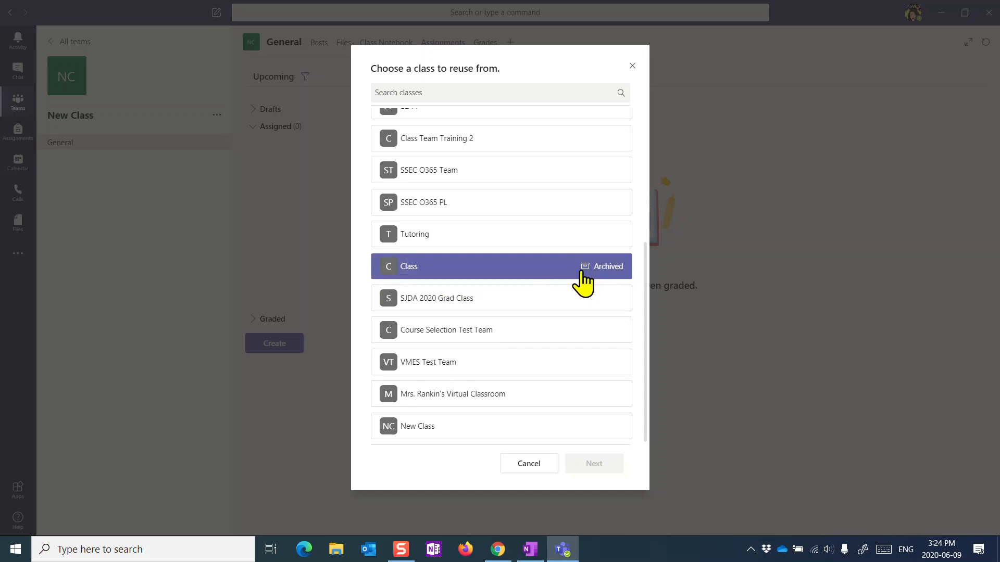
click(554, 270)
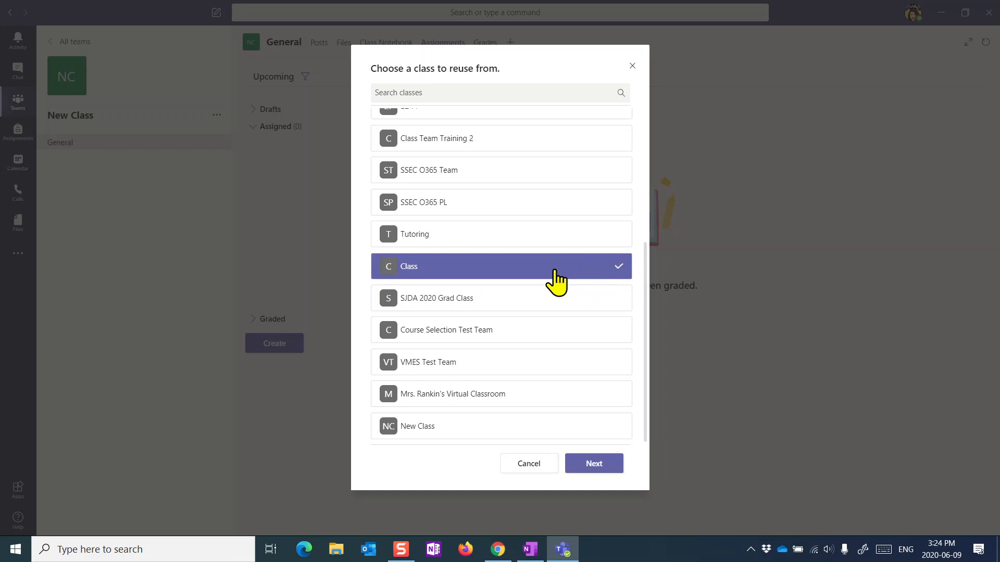
click(598, 462)
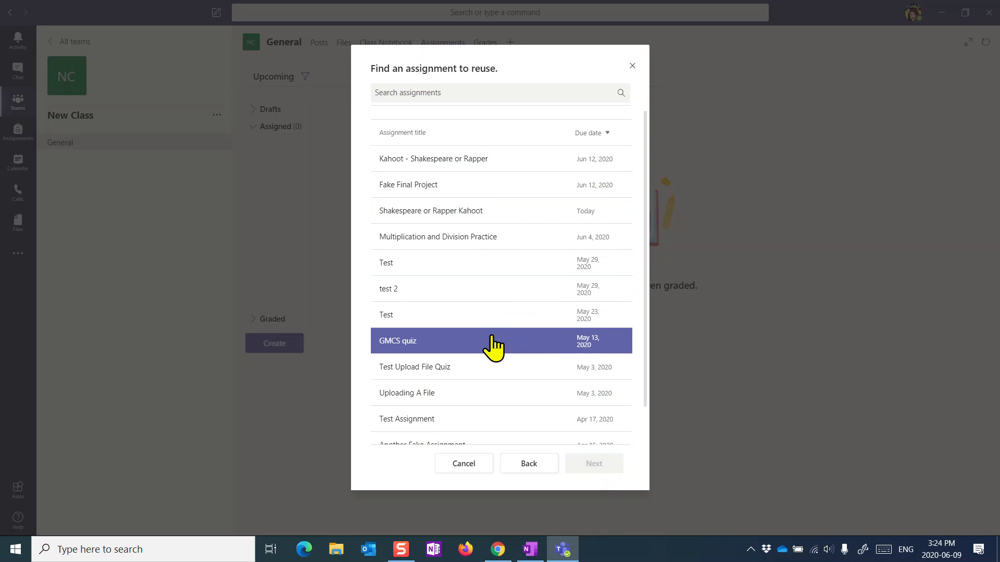
- Reuse the Fake Final Project assignment in New Class and open its title for editing
scroll(492, 319, down, 1)
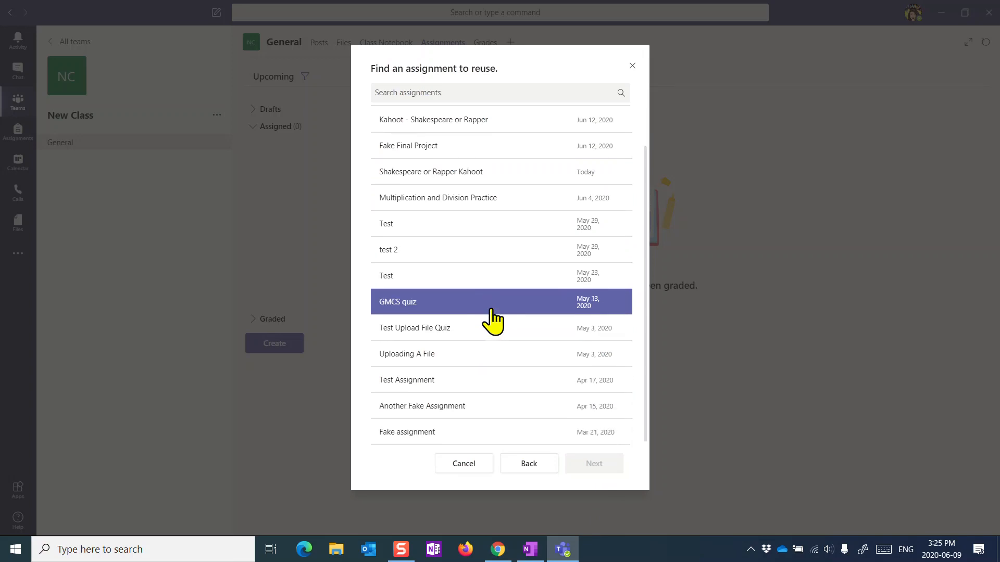
scroll(492, 320, up, 1)
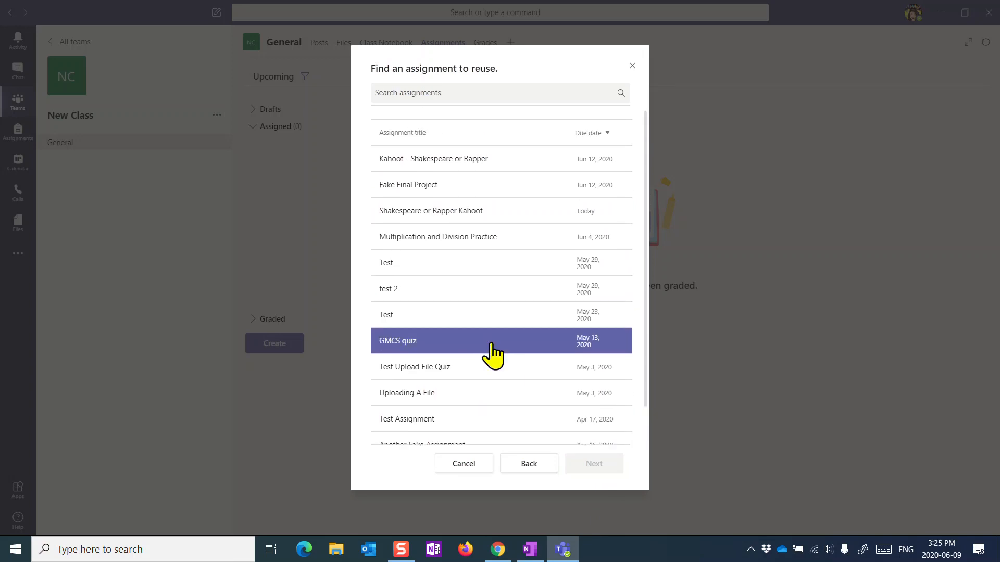
click(454, 200)
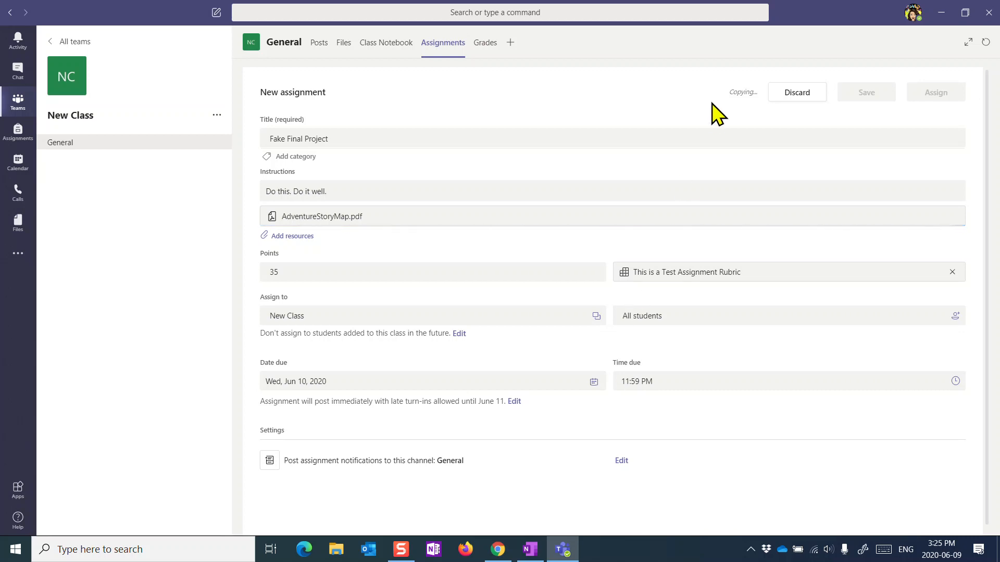
click(532, 140)
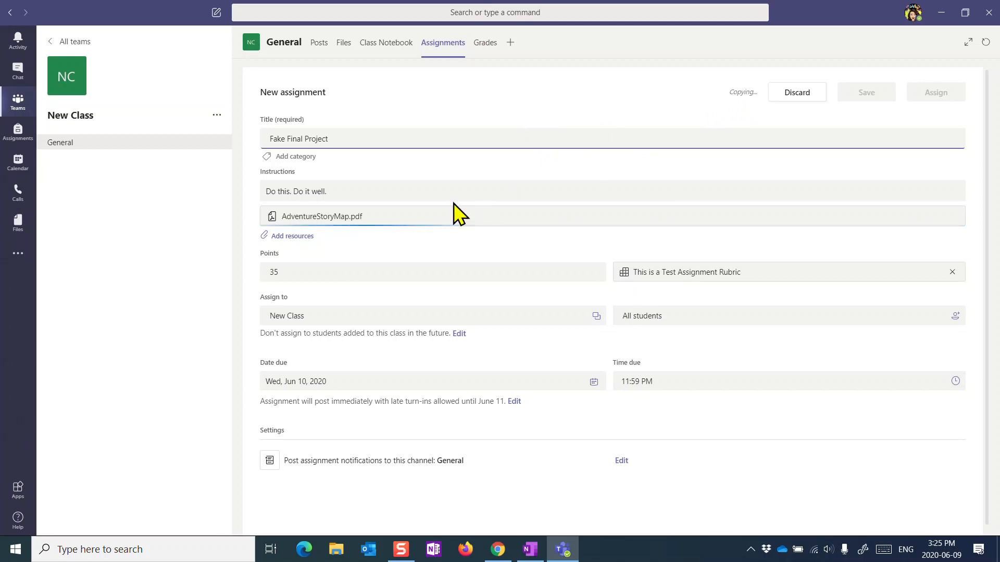
- Go through the instructions and points of the reused Fake Final Project and assign it to New Class
click(436, 196)
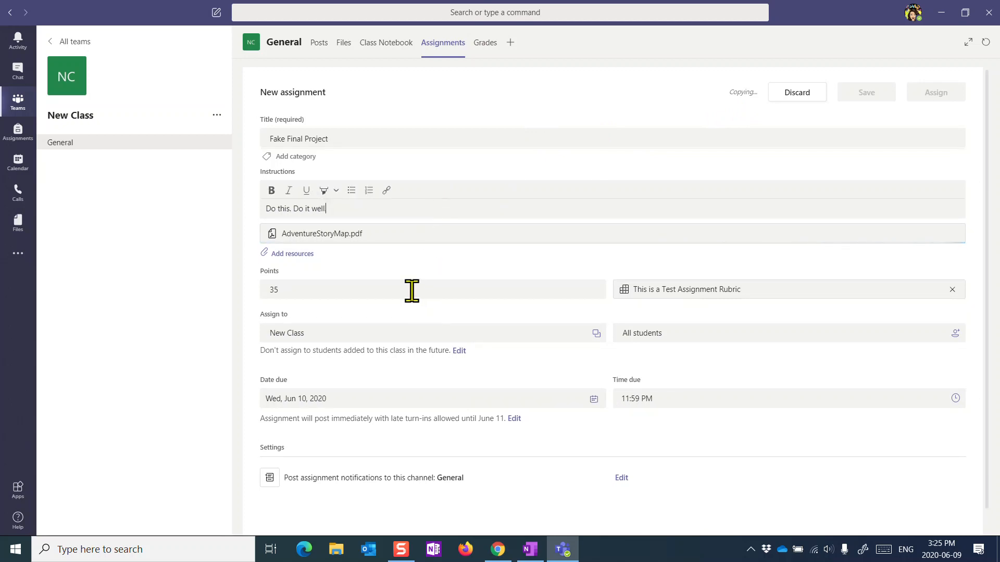
text(.)
click(321, 290)
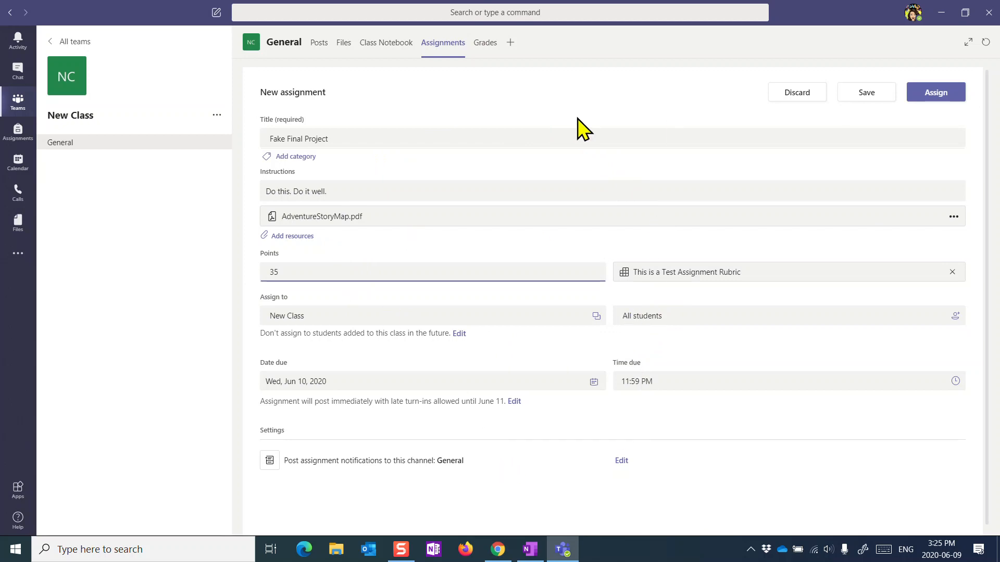
click(933, 95)
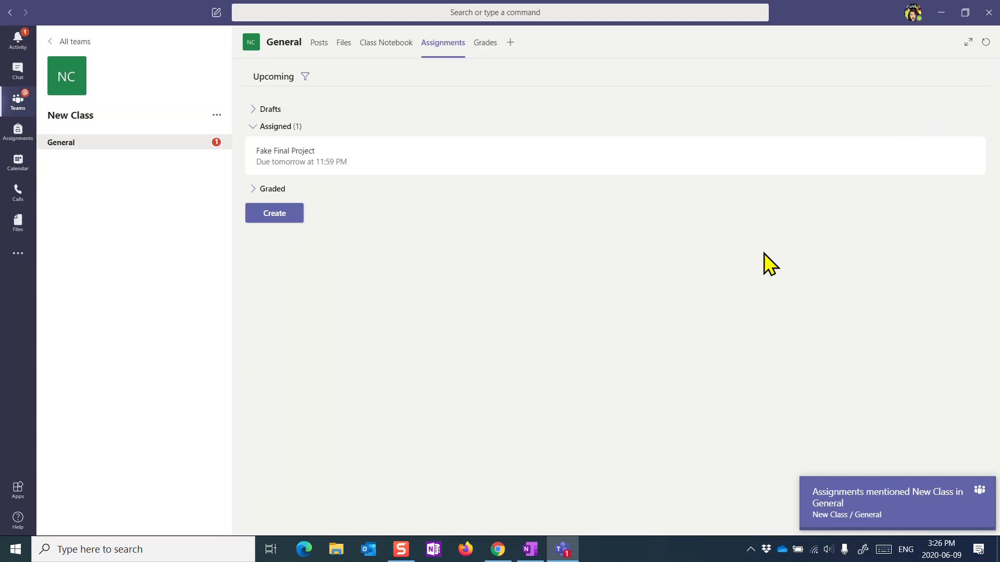
- Start setting up a OneNote Class Notebook for New Class from existing notebook content and proceed to choosing the content
key(alt+Tab)
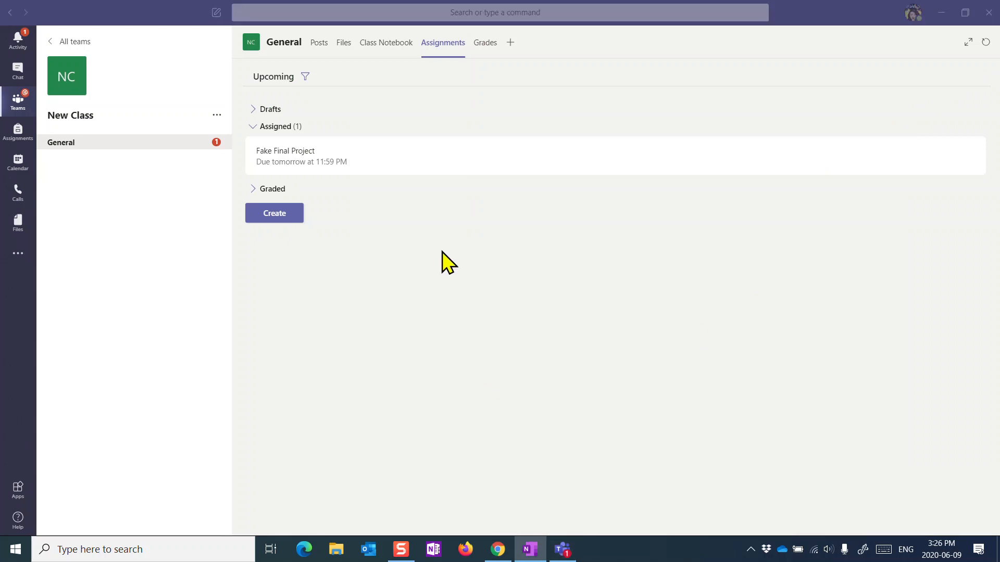
click(379, 45)
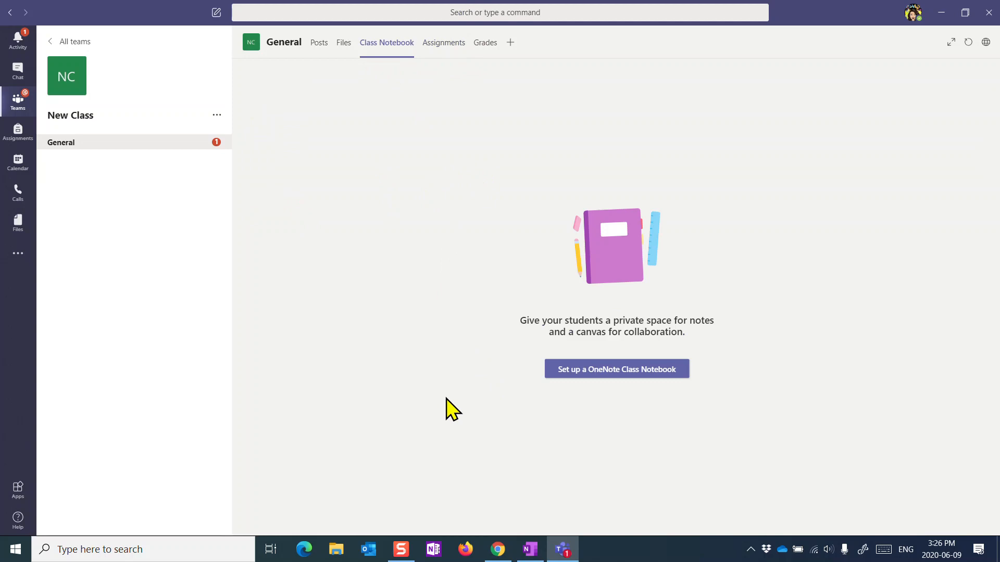
click(587, 370)
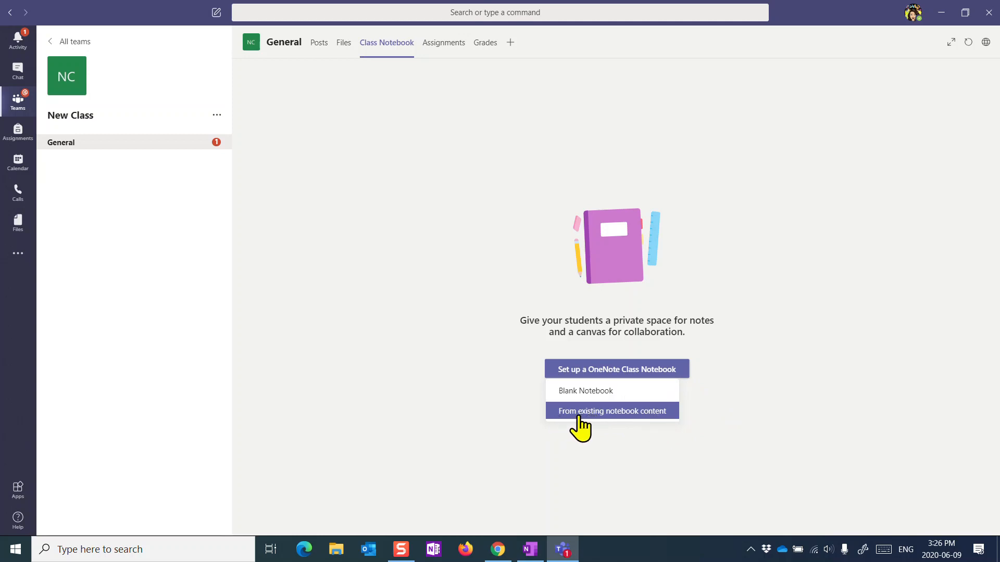
click(626, 418)
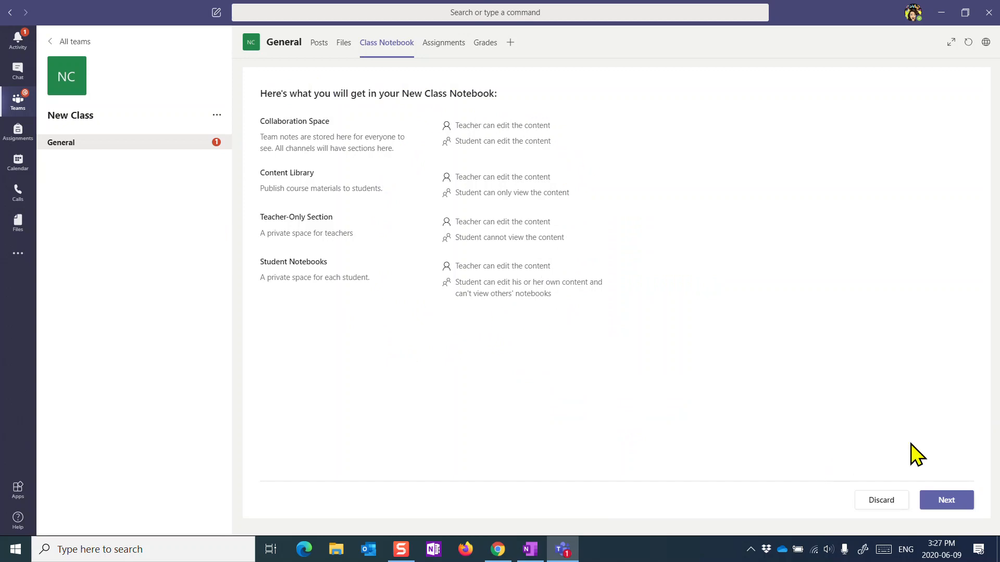
click(946, 501)
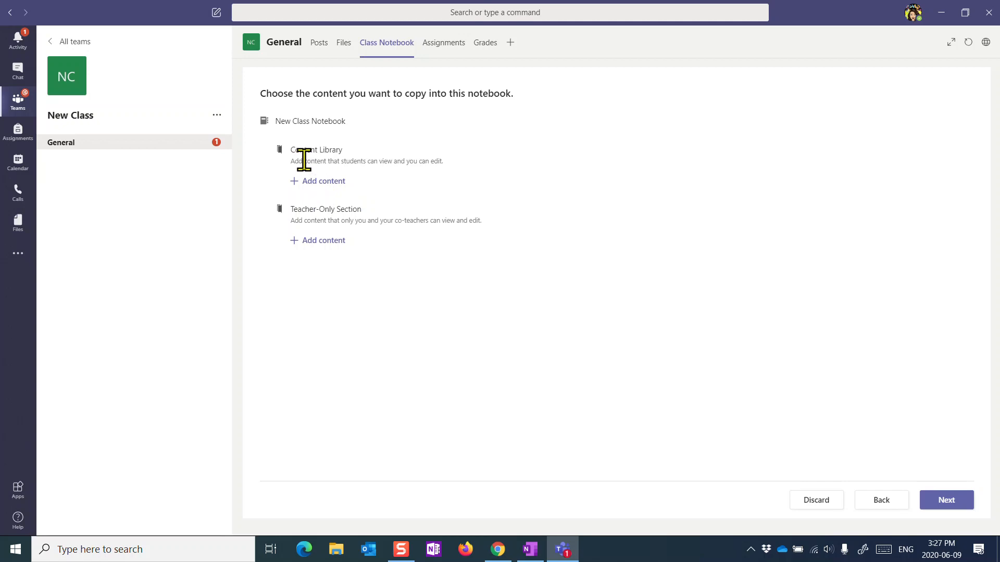
- Add content to the new notebook's Content Library, choosing Class Notebook as the source to copy sections from
click(319, 182)
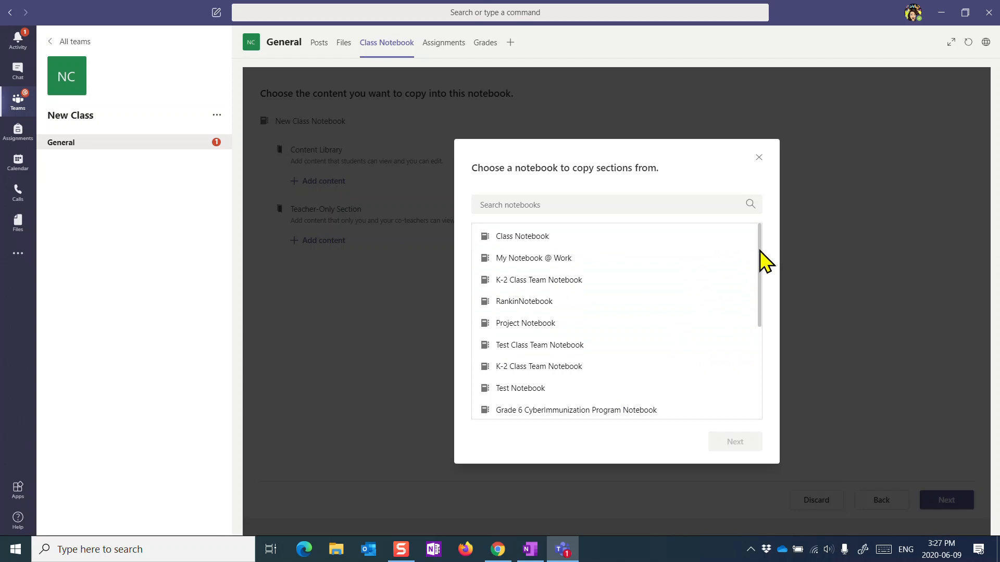
mouse_move(759, 242)
mouse_down()
mouse_move(756, 348)
mouse_move(759, 234)
mouse_up()
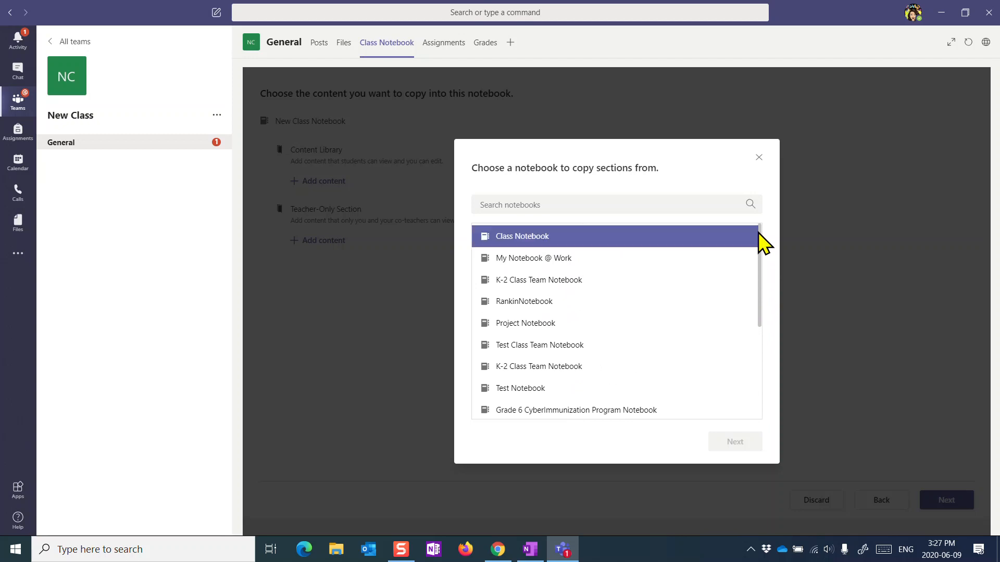
click(517, 235)
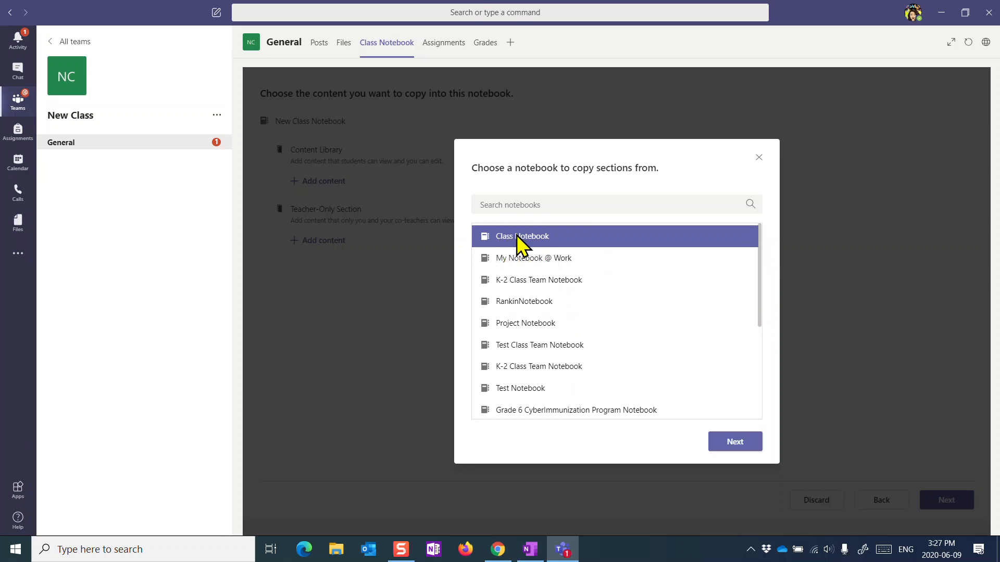
click(740, 443)
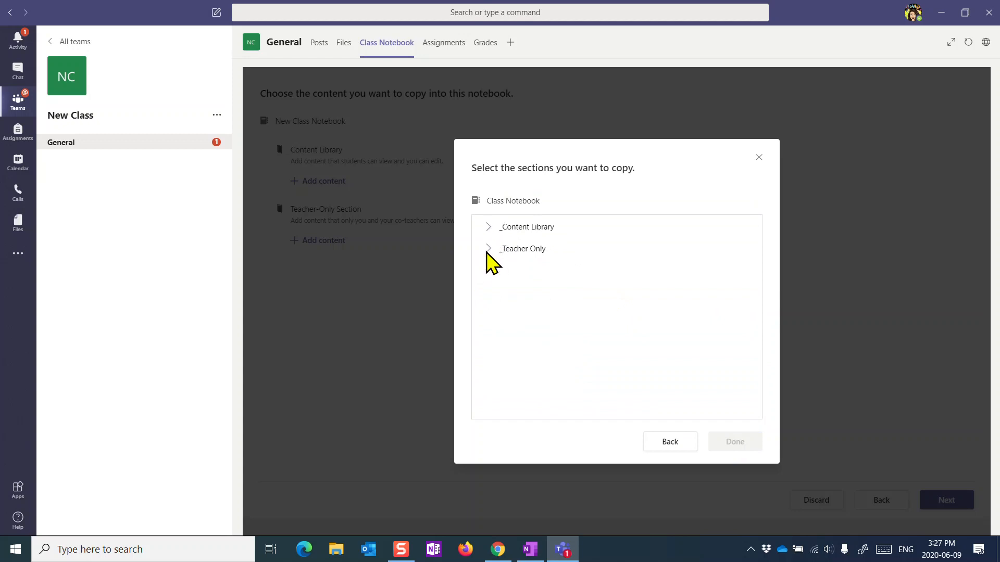
- Copy the Bitmoji Classroom, Math, Spelling Lists, Tests and Videos sections of _Content Library into the new Content Library
click(489, 228)
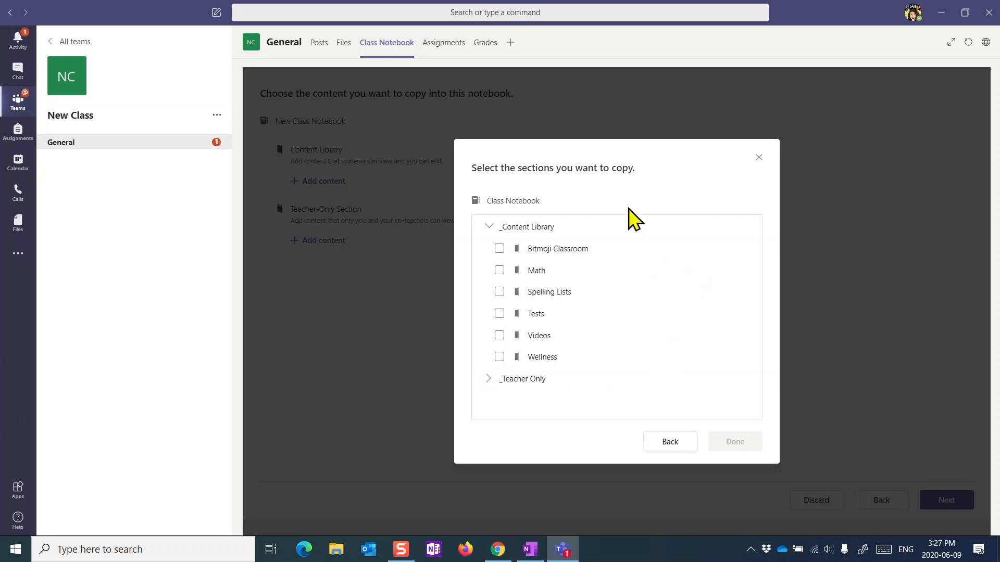
click(500, 292)
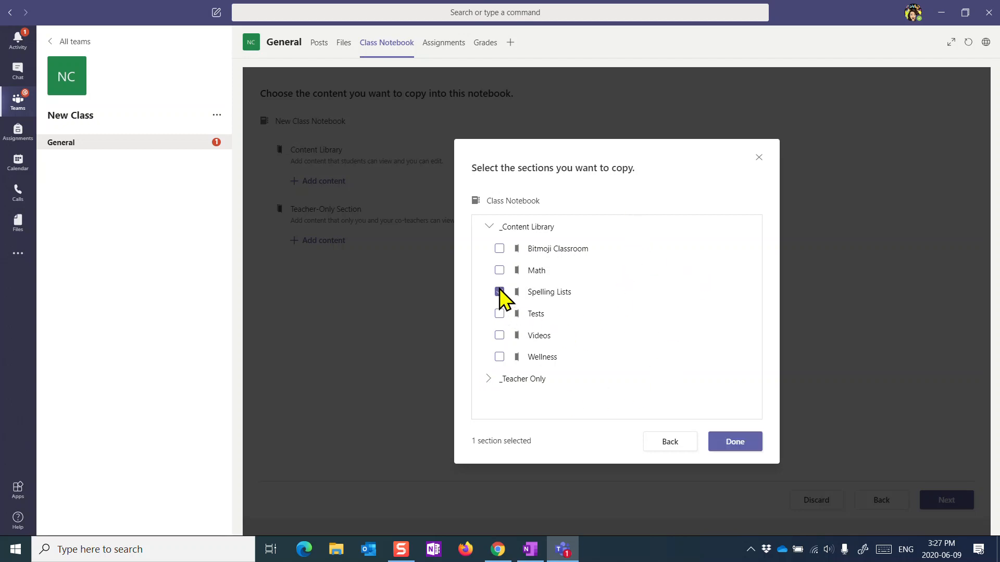
click(500, 313)
click(499, 270)
click(735, 442)
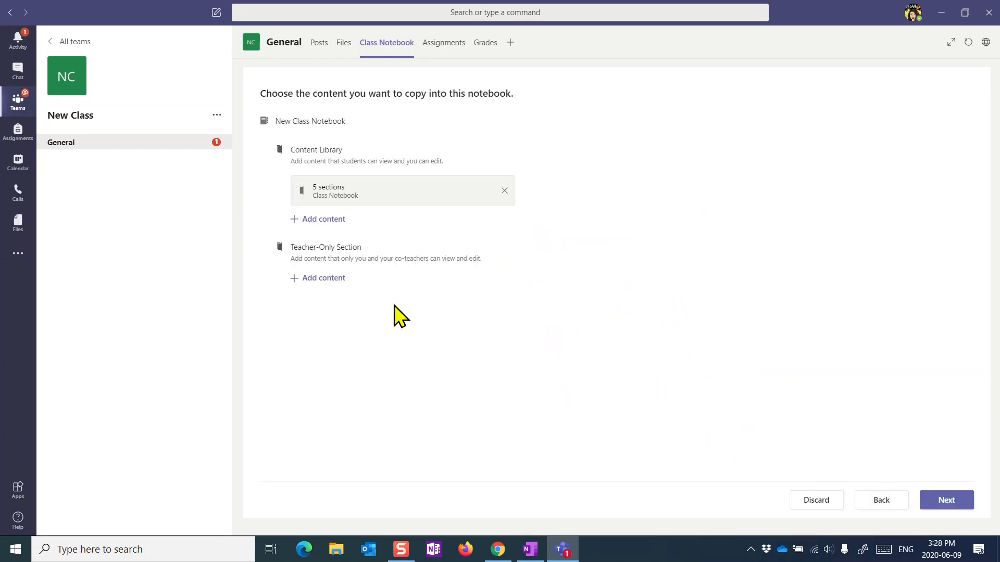
- Add the Quizzes and Worksheets sections from Class Notebook's _Teacher Only group to the new notebook's Teacher-Only Section
click(319, 280)
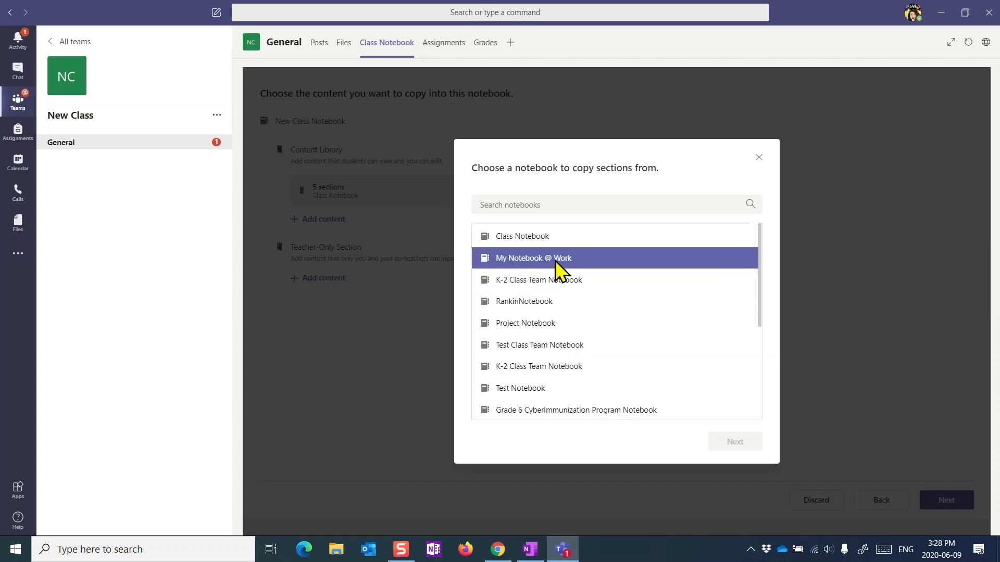
click(505, 232)
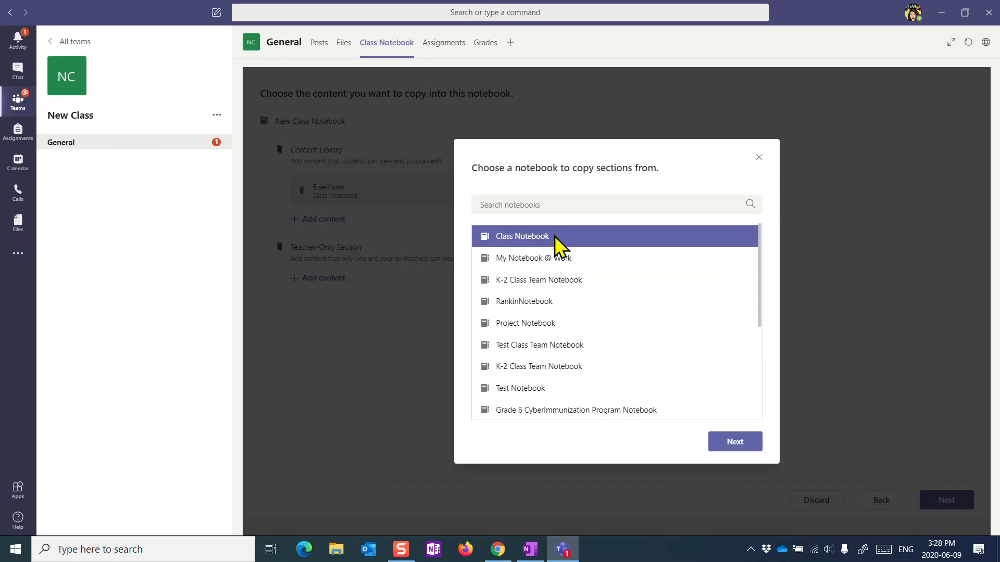
click(735, 442)
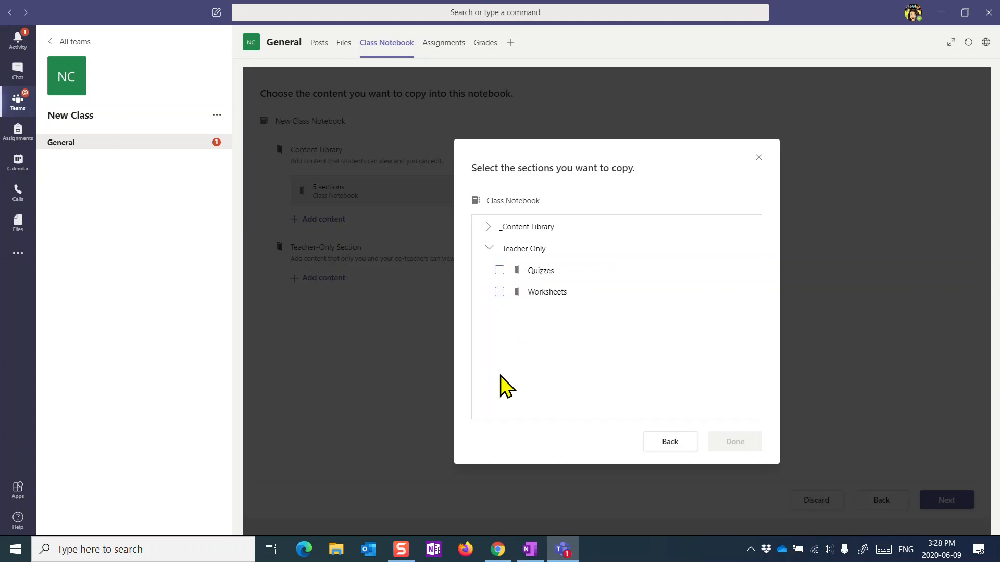
click(499, 271)
click(500, 292)
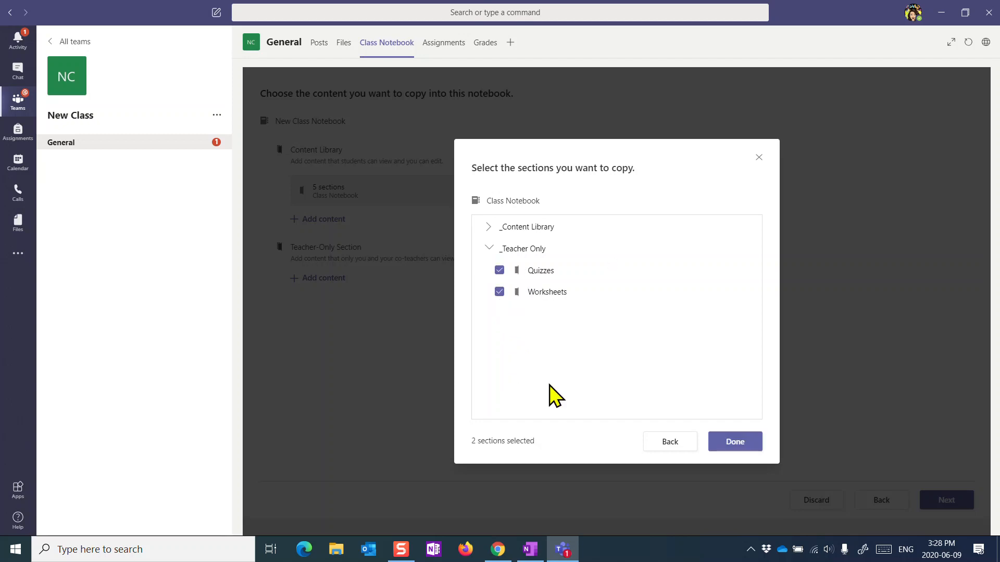
click(736, 442)
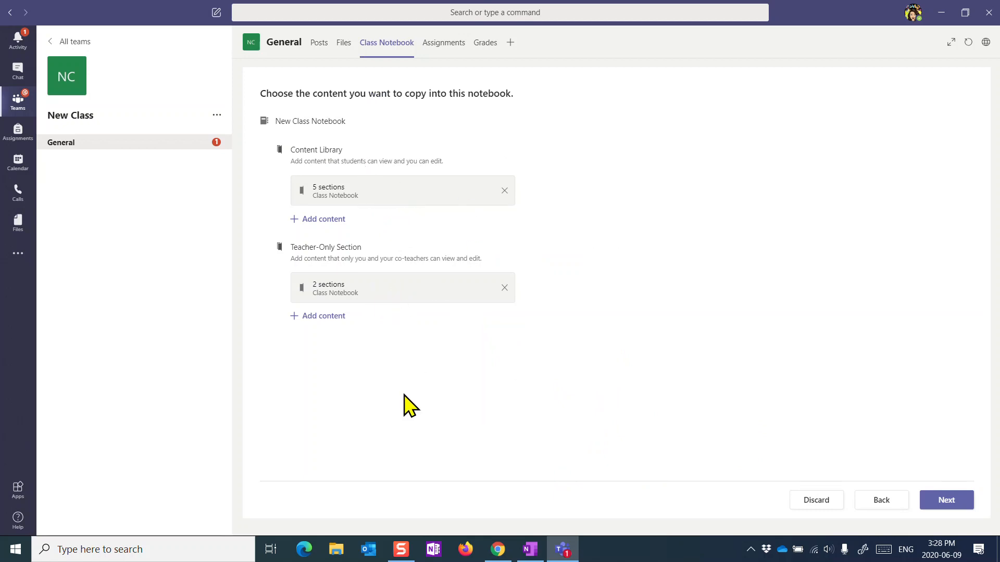
- Create the New Class Notebook with the suggested student sections Handouts, Class Notes, Homework and Quizzes
click(945, 501)
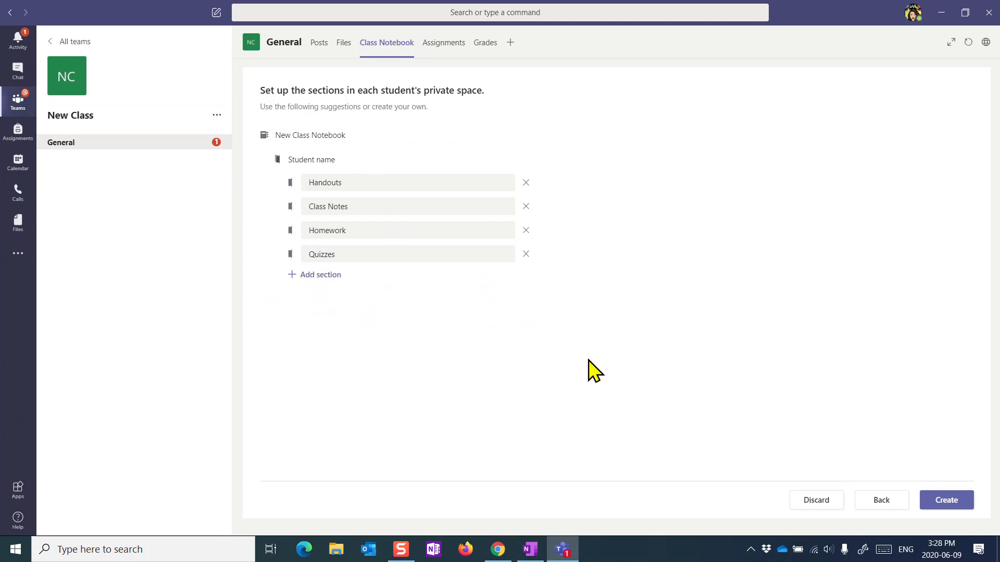
click(947, 501)
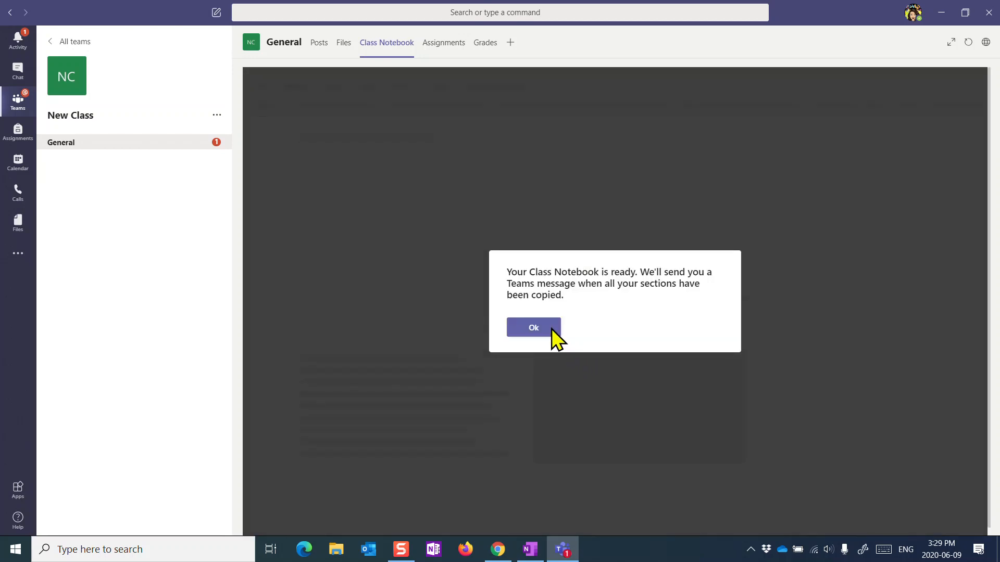
click(552, 329)
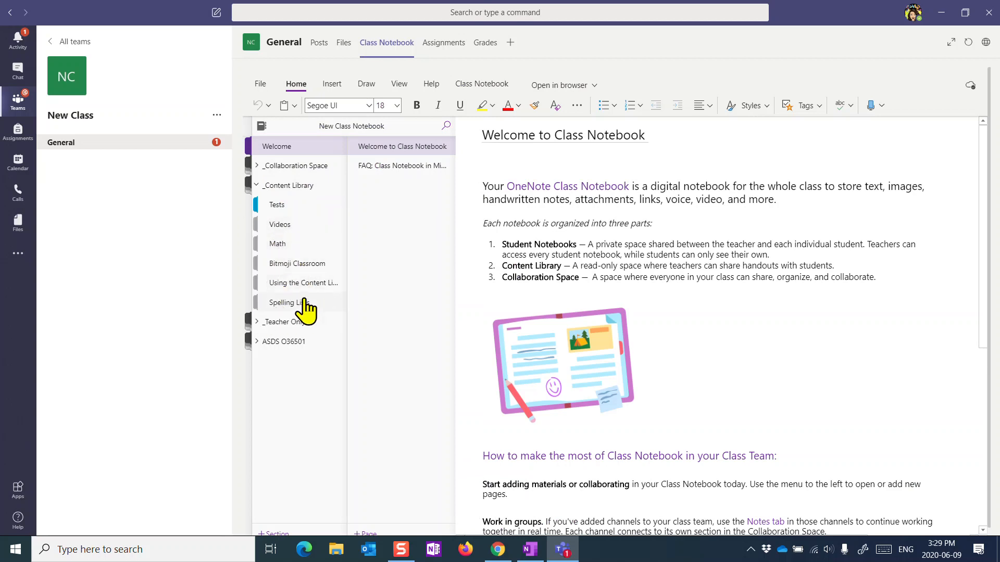
- Examine the Quizzes section under _Teacher Only in the new notebook and the Class Materials folder in New Class's files
click(260, 322)
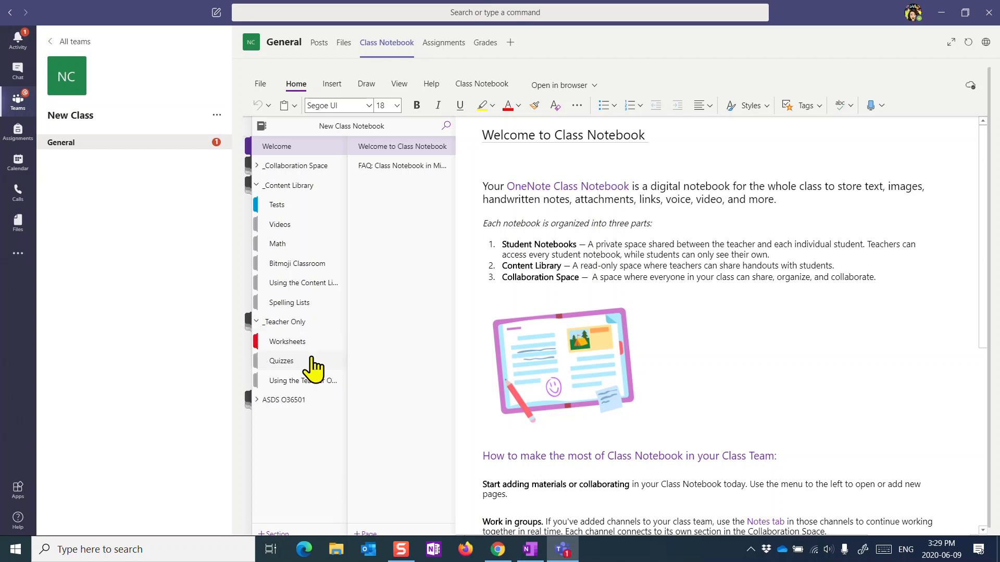
click(282, 365)
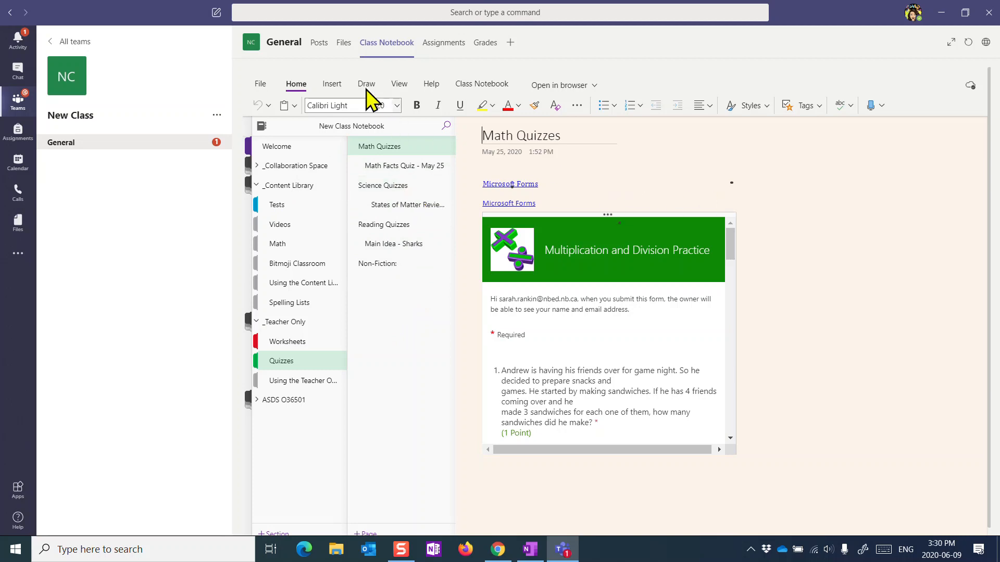
click(344, 47)
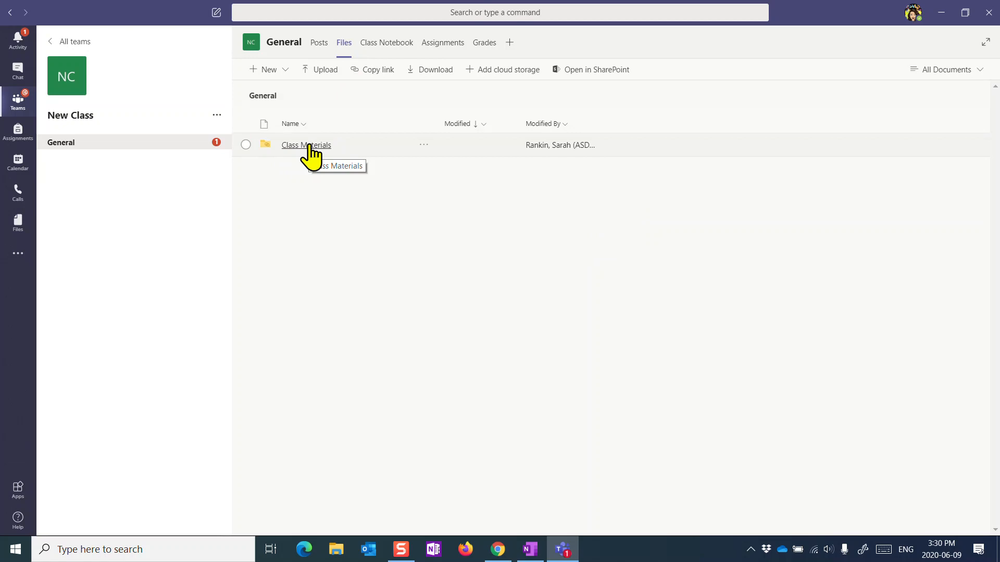
click(310, 147)
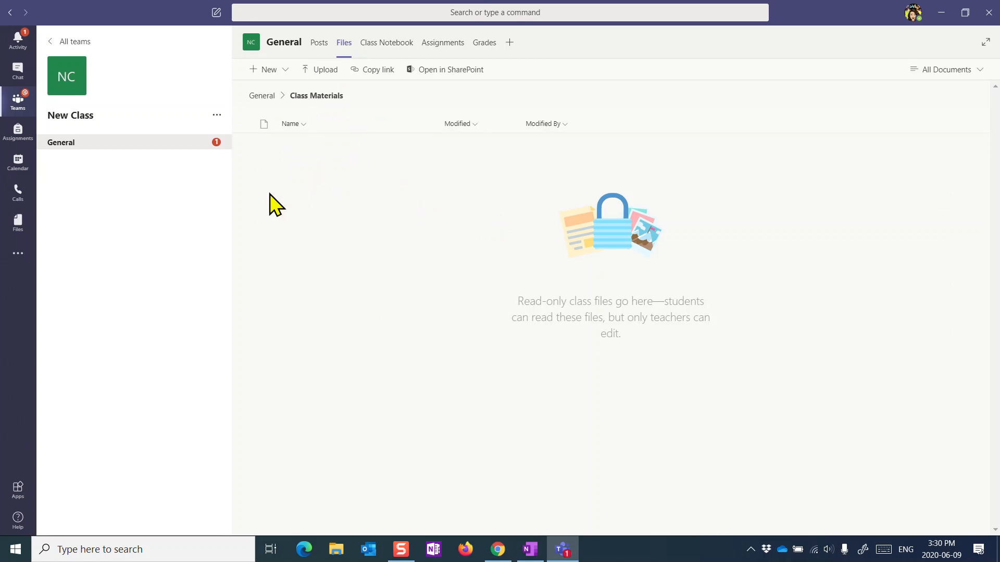
- Find the archived Class team in the list of managed teams and open it
click(81, 43)
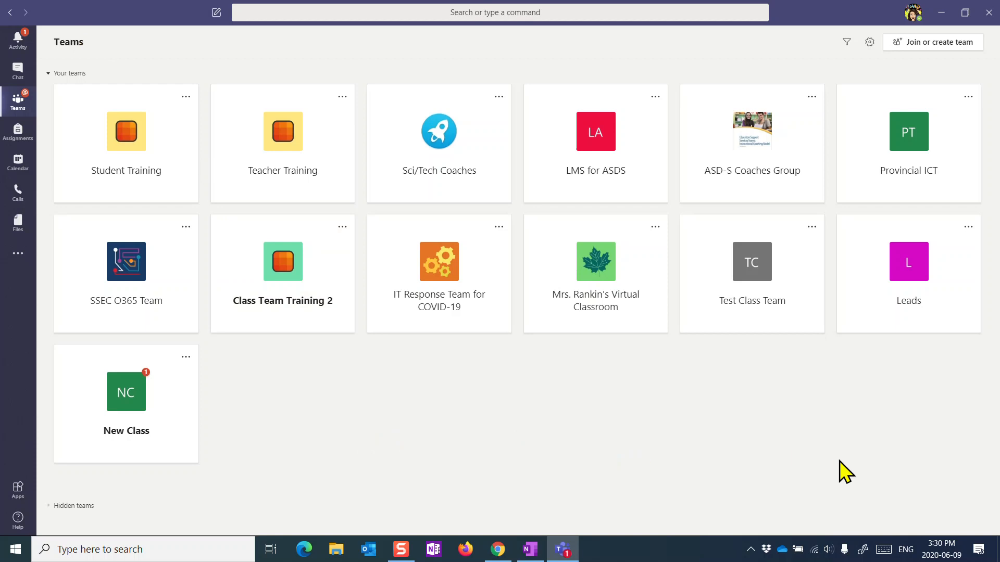
click(870, 42)
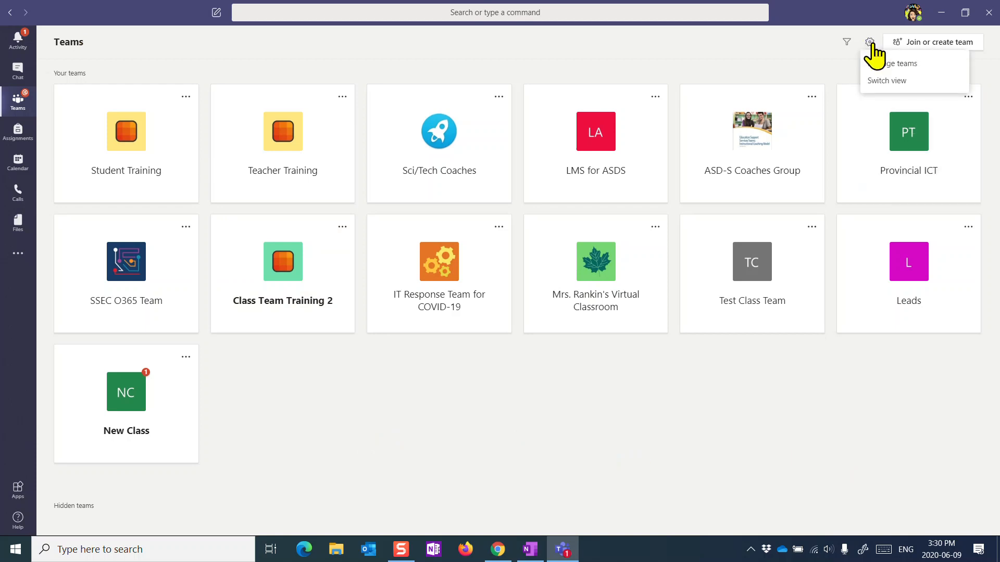
click(878, 64)
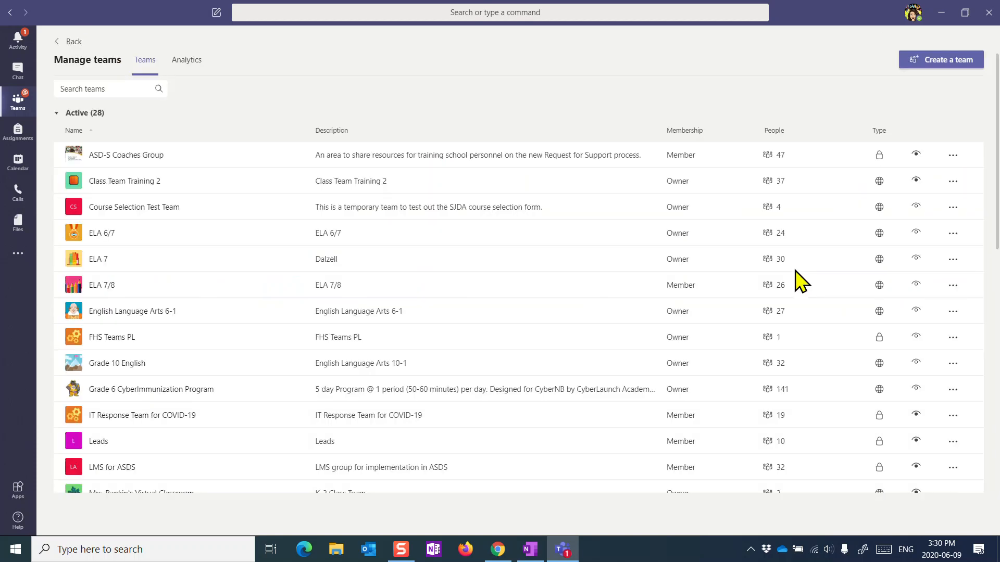
click(58, 113)
click(79, 134)
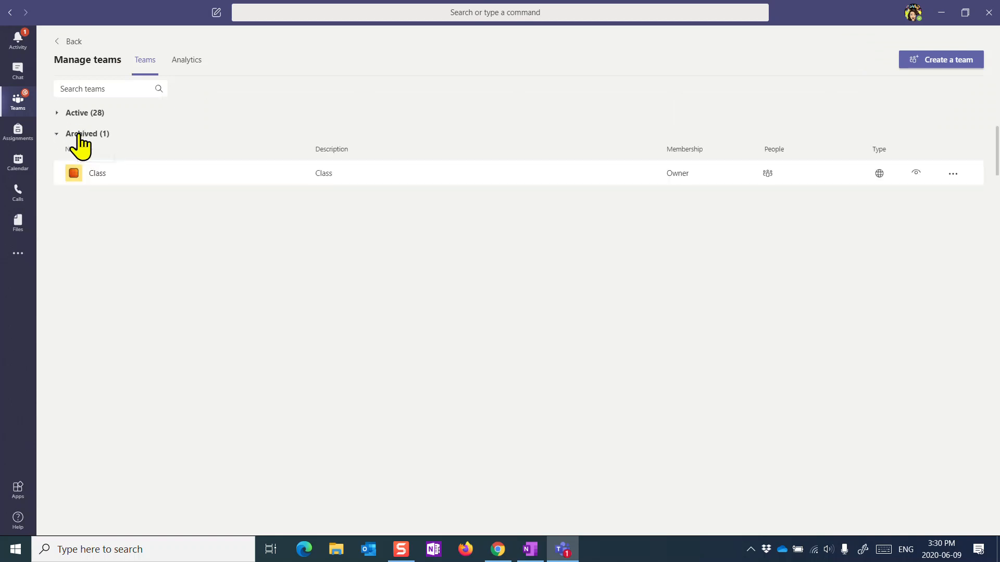
click(98, 173)
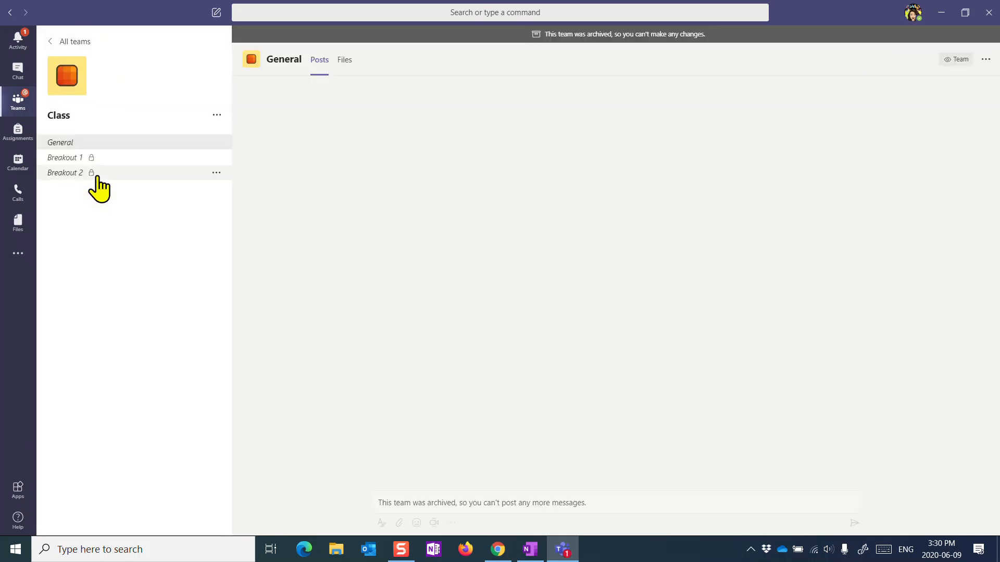
- Download all files from the archived Class team's General channel and switch to File Explorer
click(345, 61)
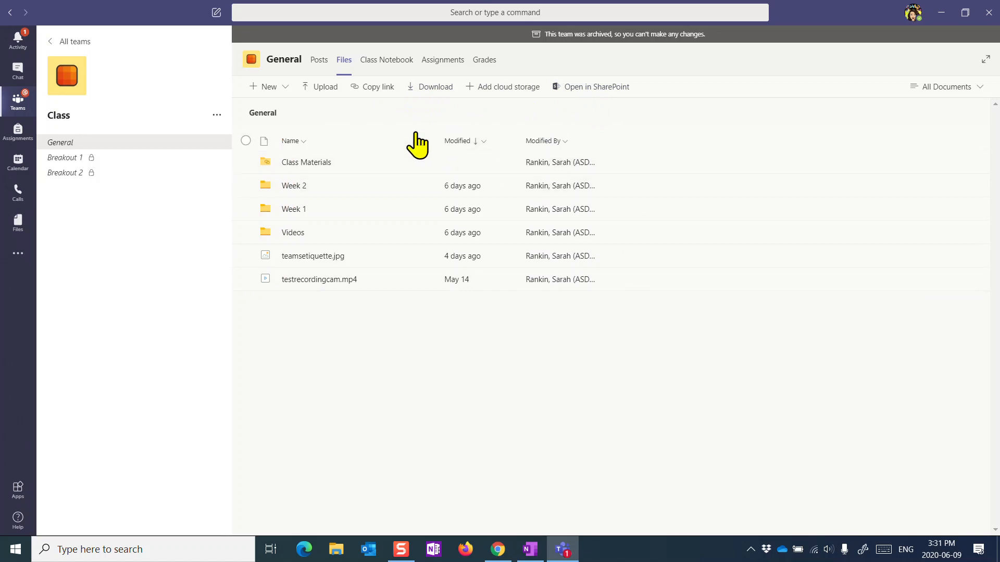
click(424, 90)
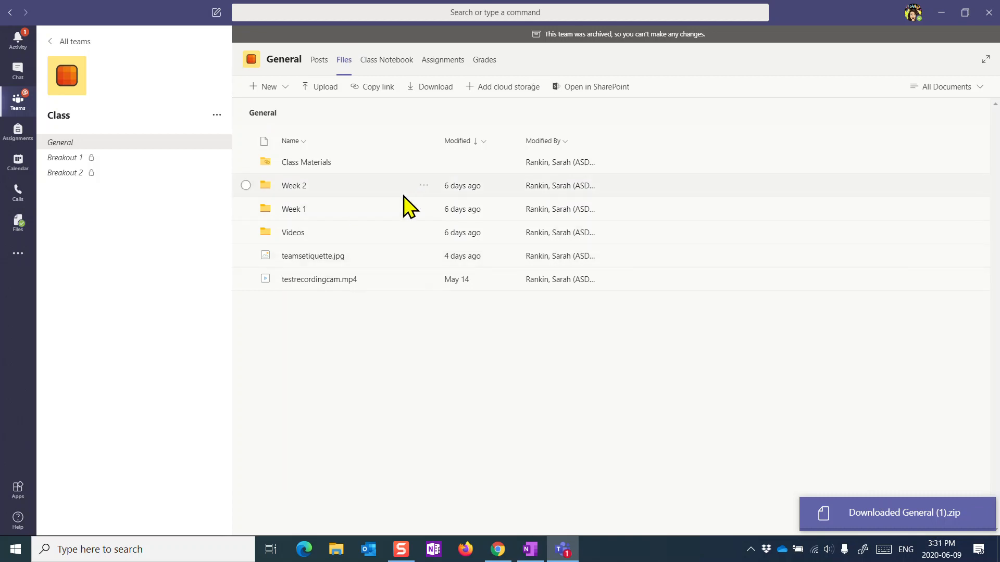
click(336, 555)
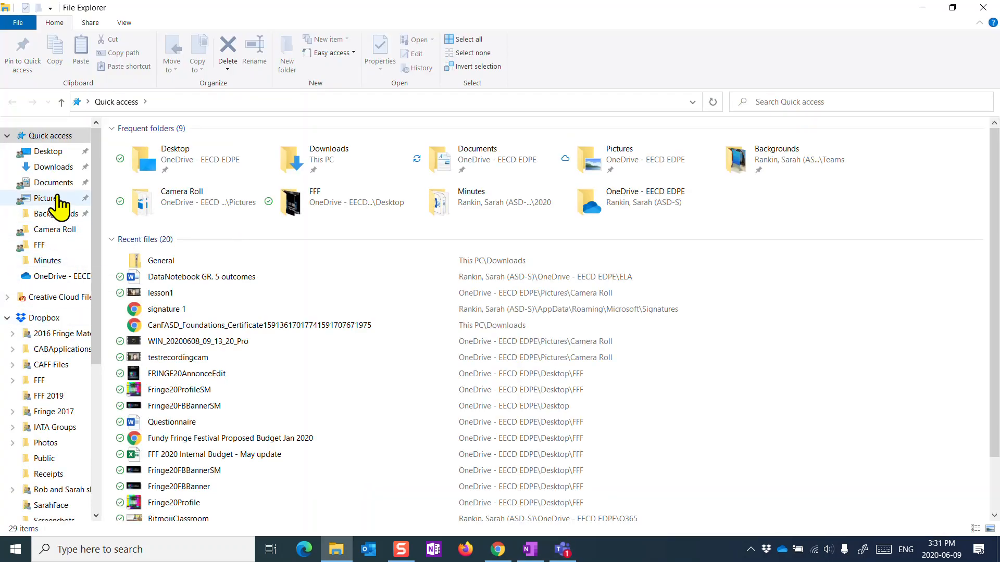
- Extract the downloaded General (1) zip in Downloads to its suggested folder and open the extracted General folder
click(54, 168)
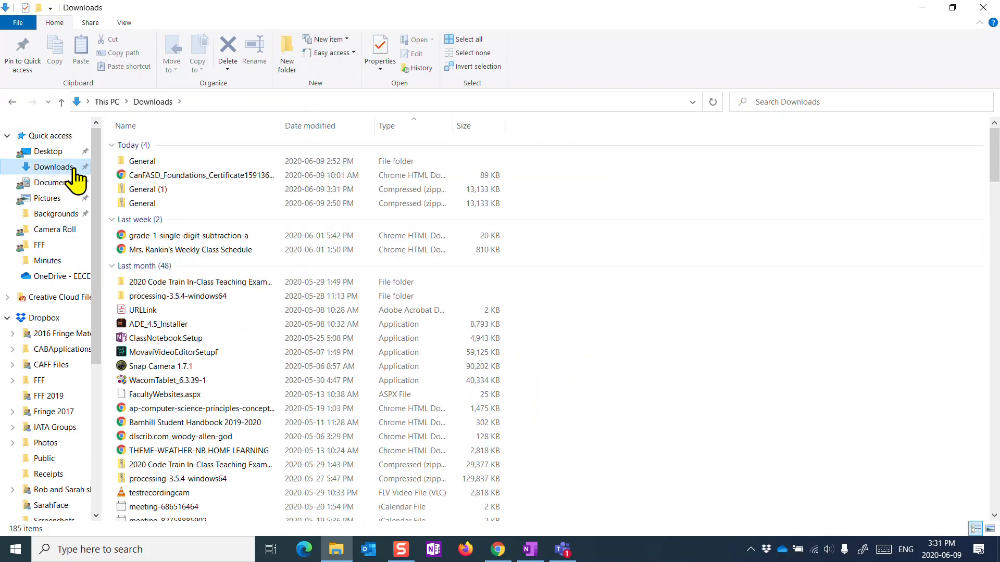
click(139, 197)
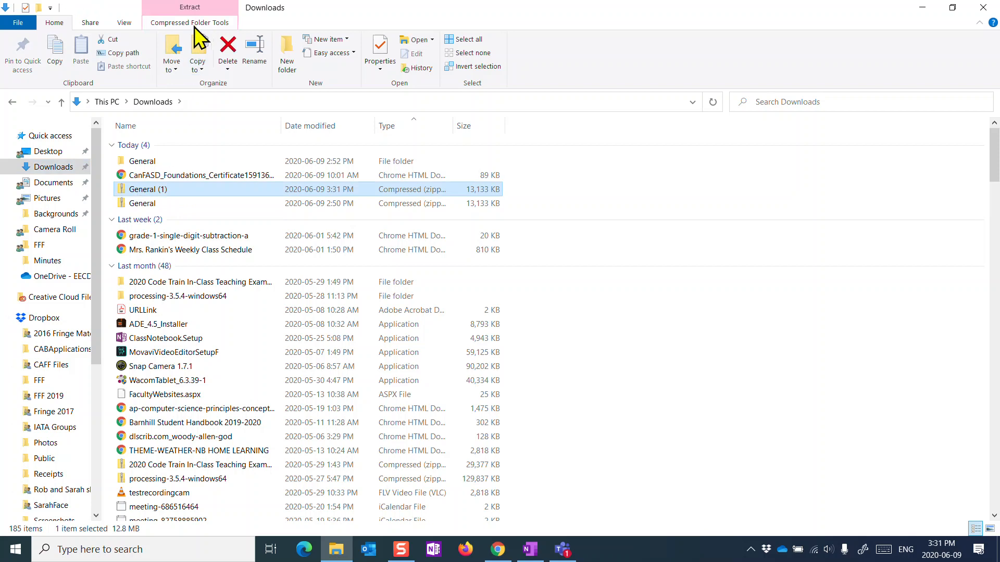
right_click(156, 194)
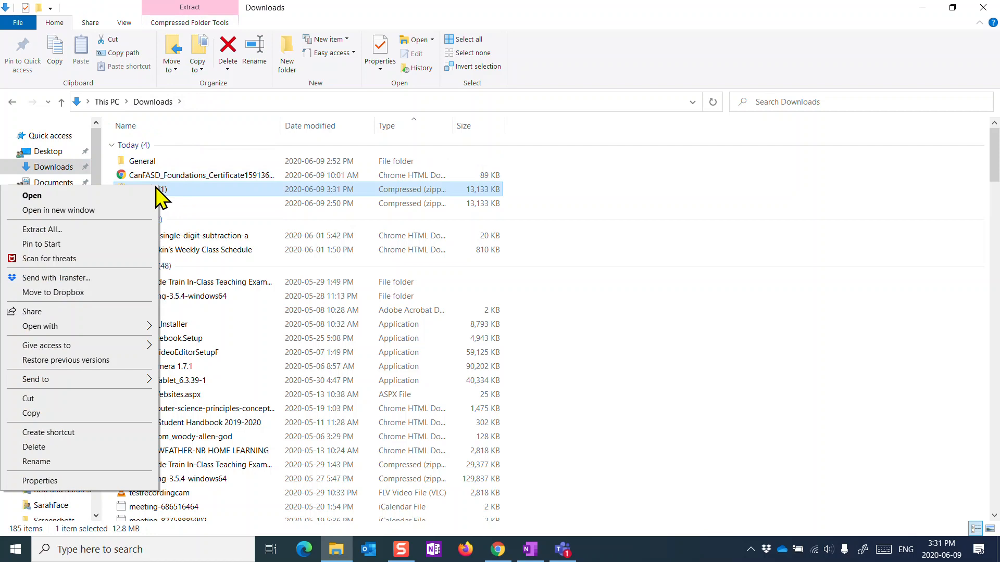
click(48, 231)
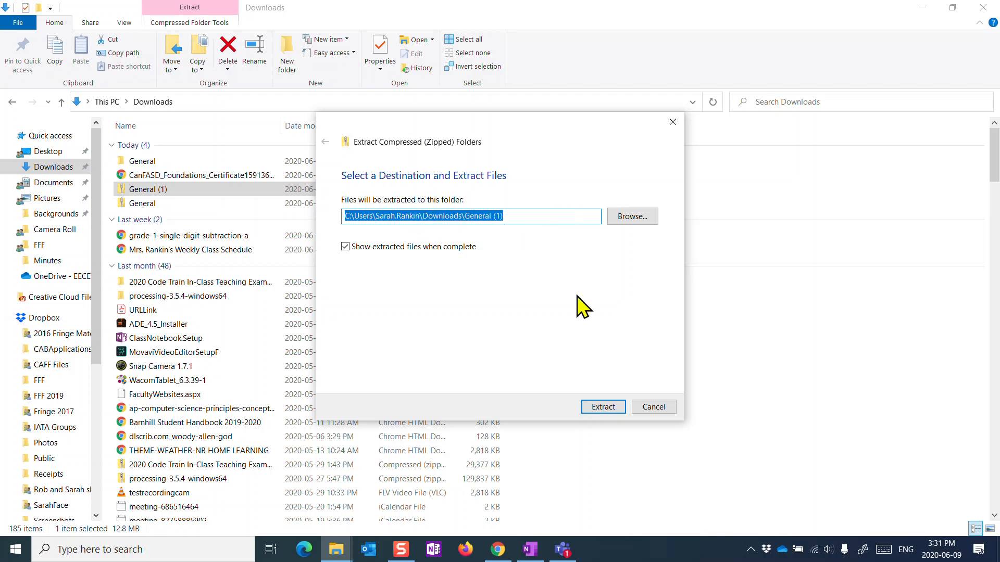
click(604, 411)
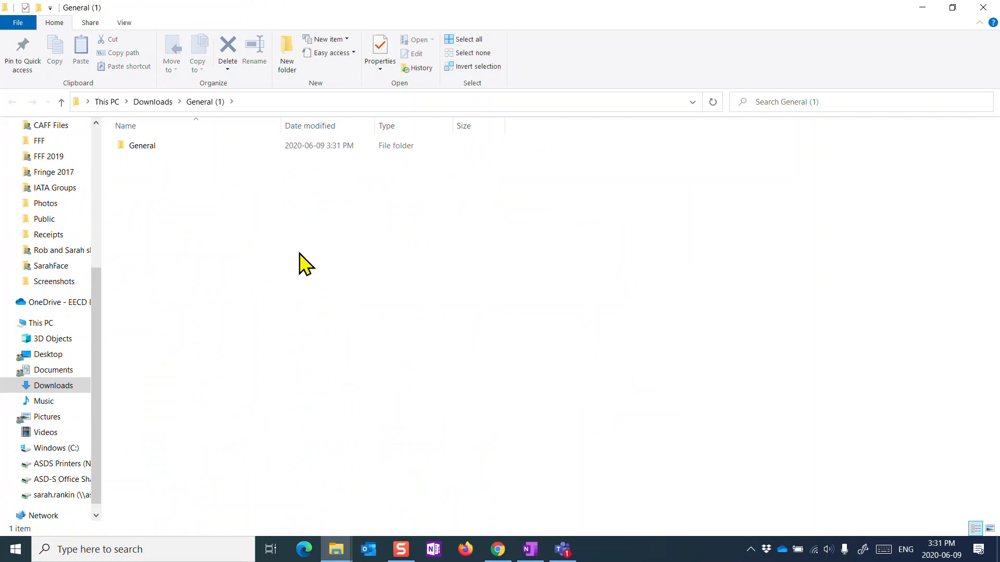
double_click(141, 148)
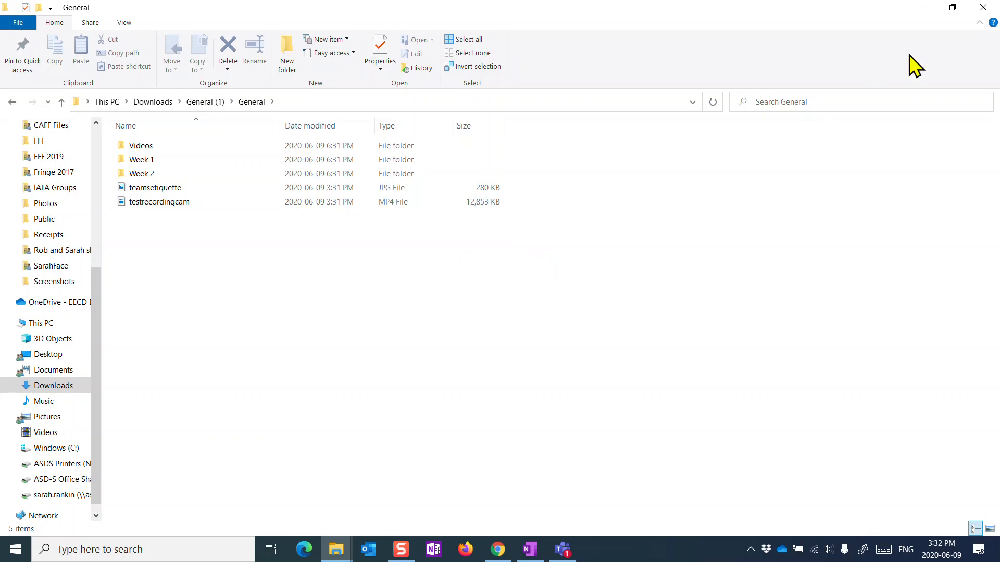
- Restore the extracted General folder's window to a smaller size, close the other Downloads window, and reposition the folder window over Teams
click(953, 8)
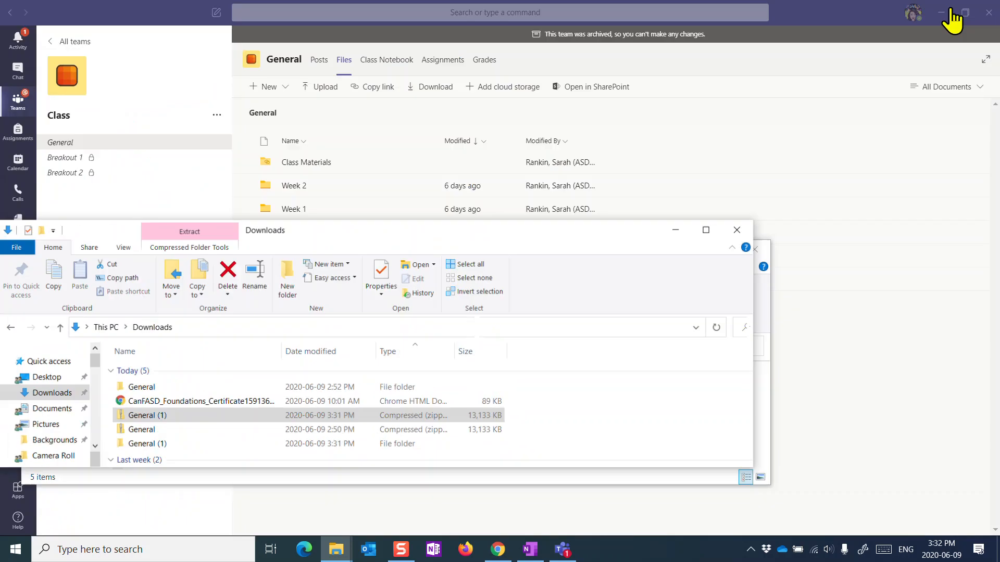
drag(581, 218, 579, 162)
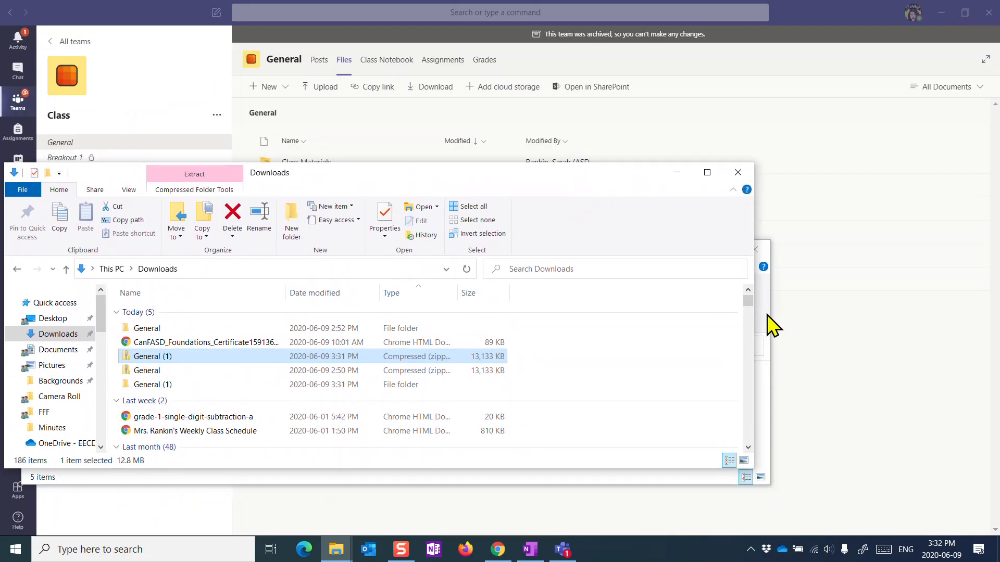
click(769, 324)
click(749, 176)
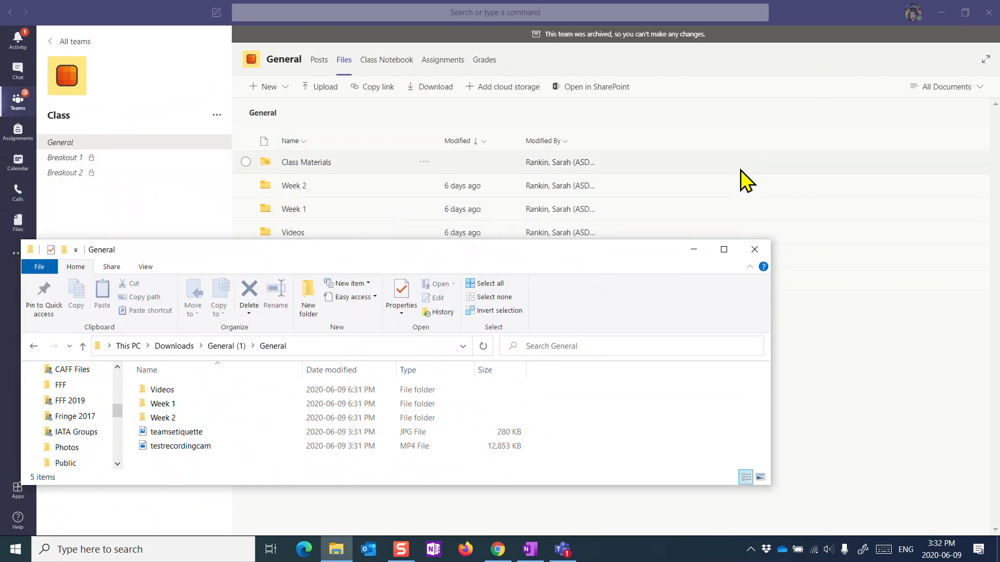
drag(625, 258, 821, 299)
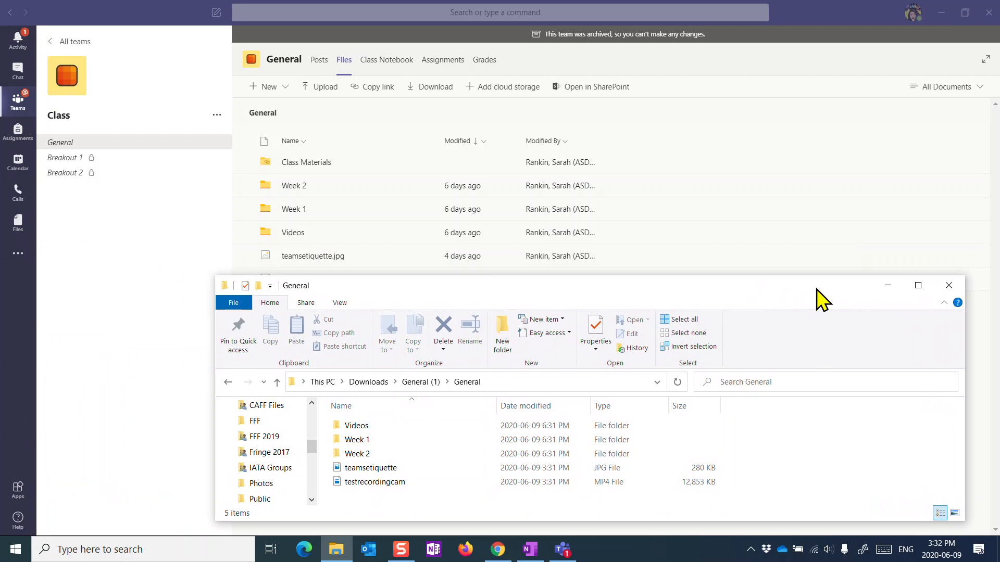
- Switch to Teams and open the Class Materials folder in the files of New Class's General channel
click(63, 40)
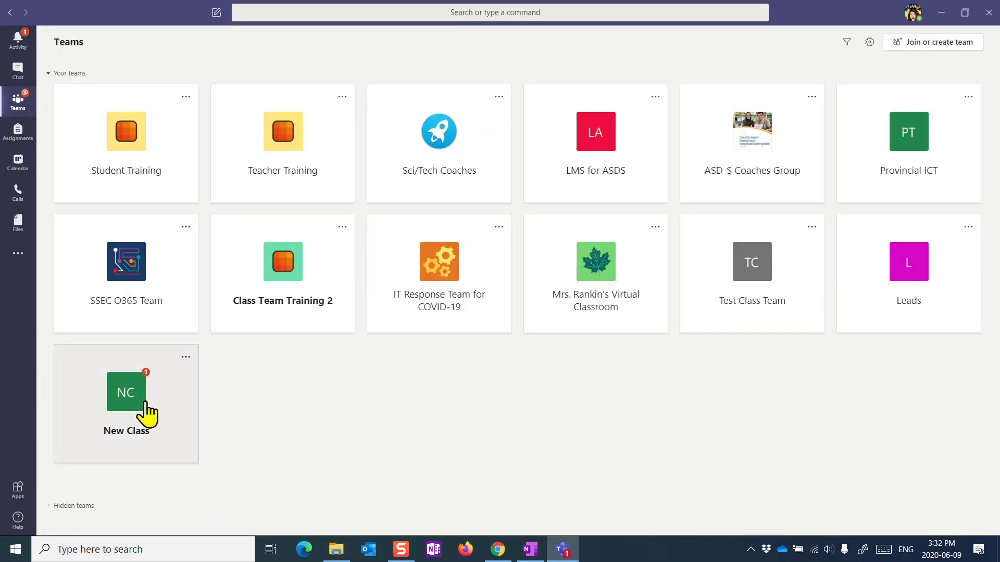
click(141, 416)
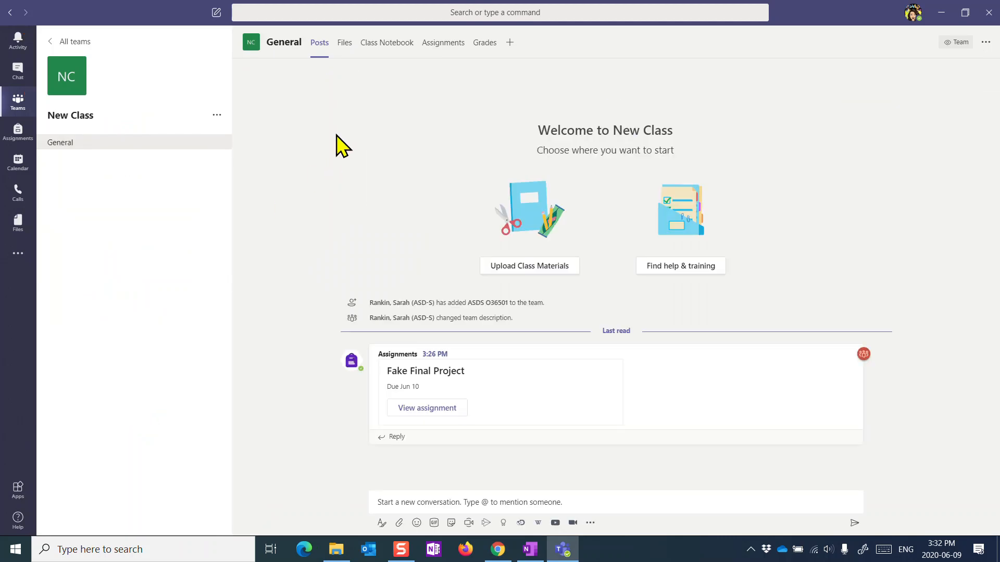
click(344, 44)
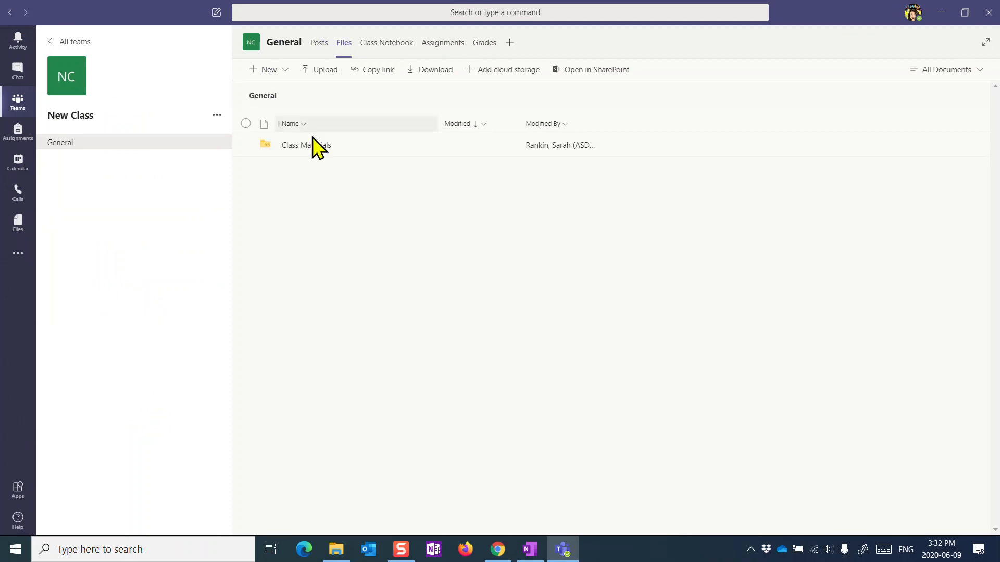
click(306, 145)
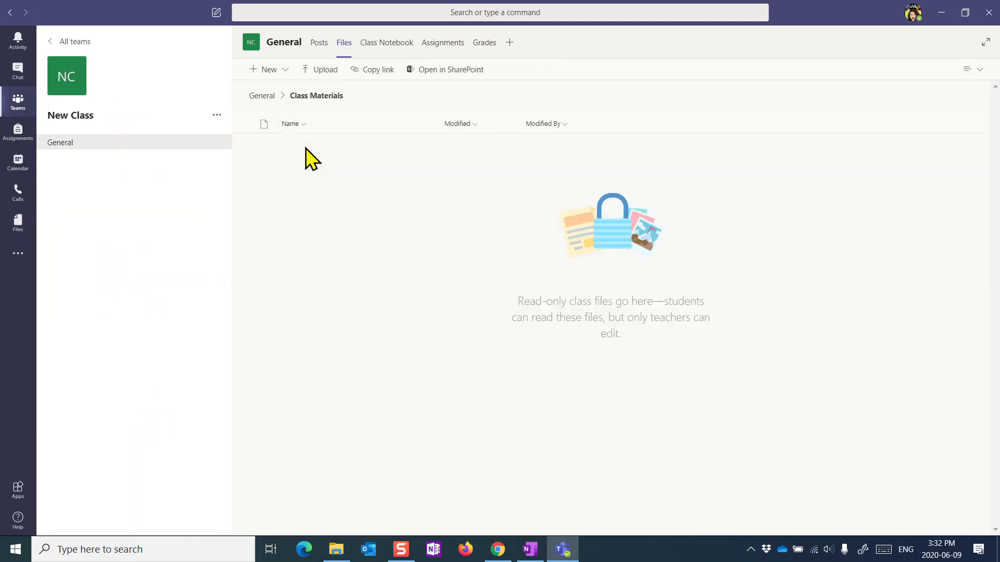
- Upload the extracted Videos, Week 1, Week 2, teamsetiquette and testrecordingcam items into Class Materials, and close the File Explorer window
click(336, 549)
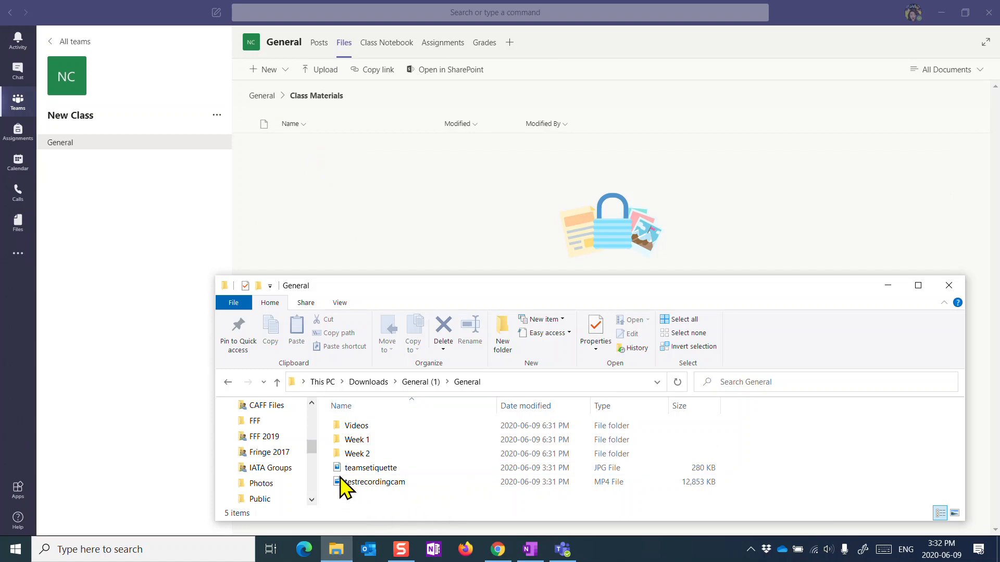
drag(327, 422, 444, 511)
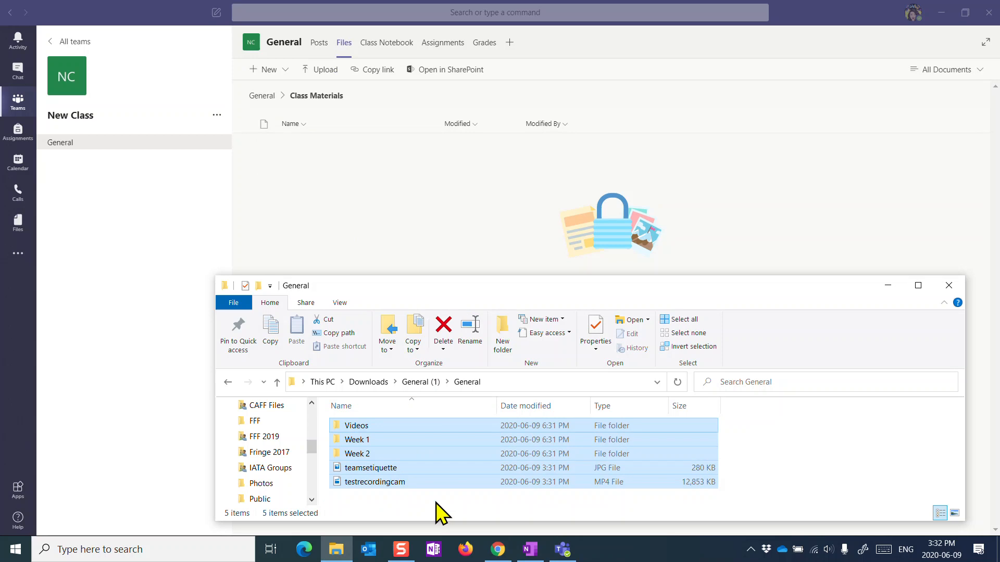
drag(412, 446, 478, 215)
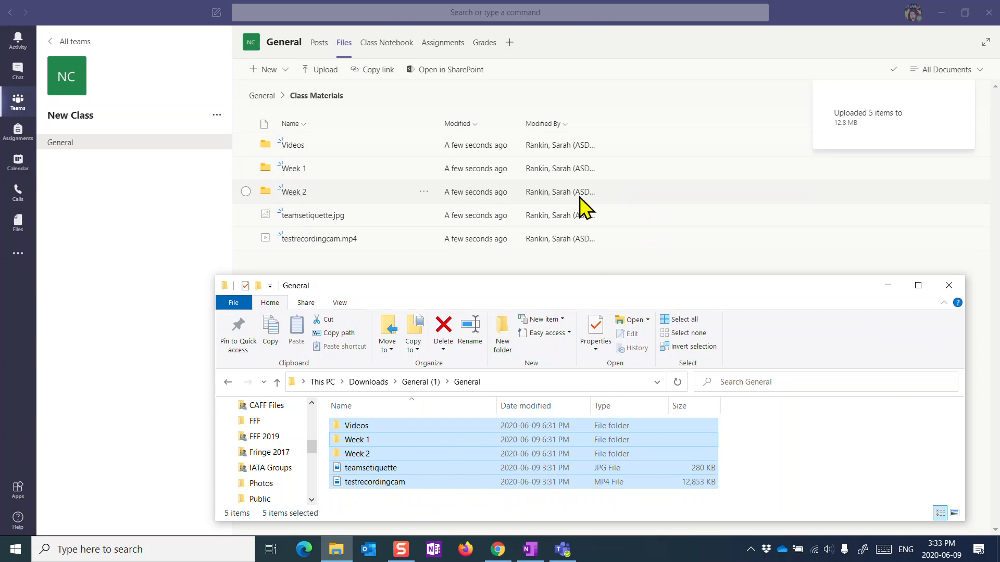
click(949, 286)
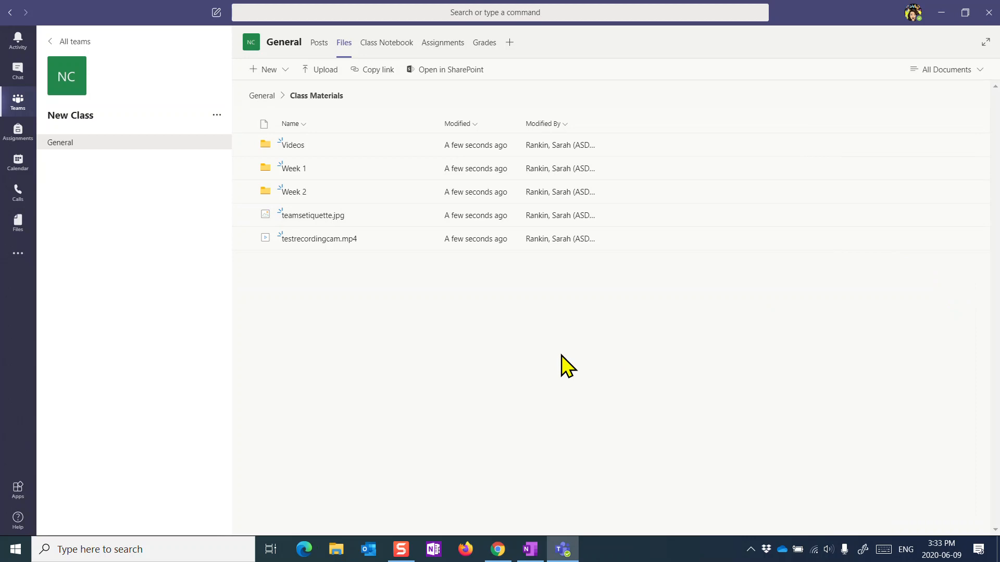
- Review New Class's posts, Class Notebook, assignments and files in the General channel
click(319, 44)
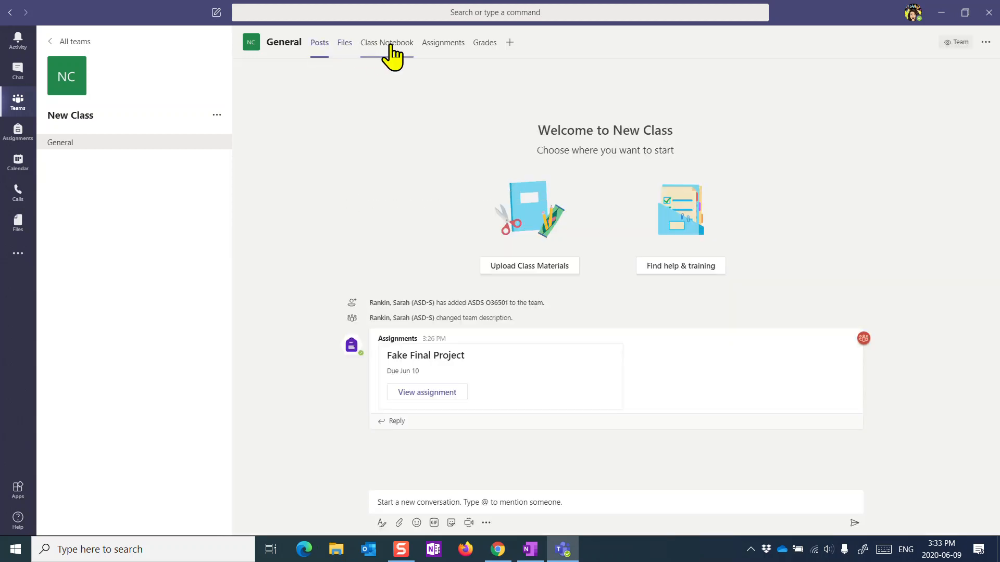
click(391, 52)
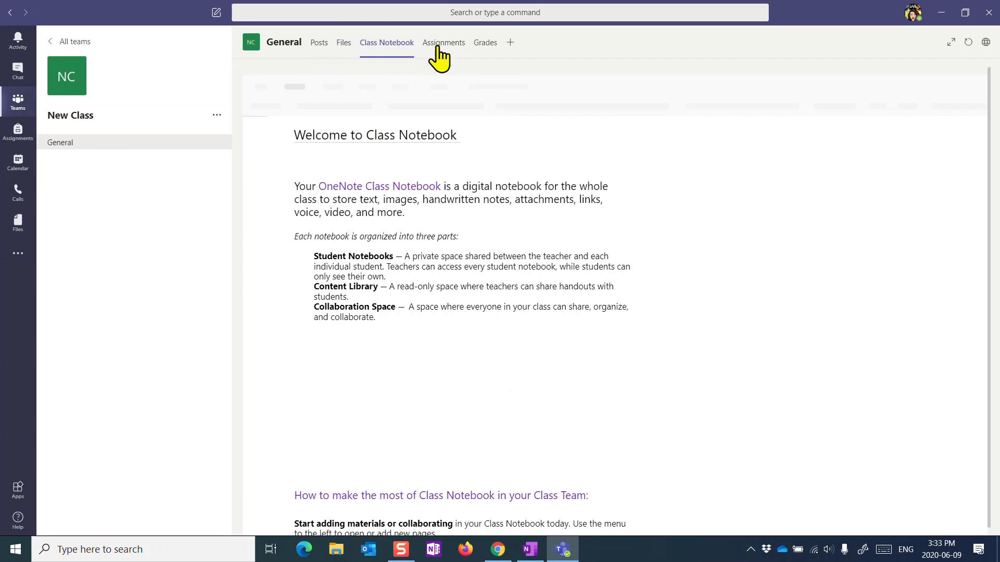
click(443, 52)
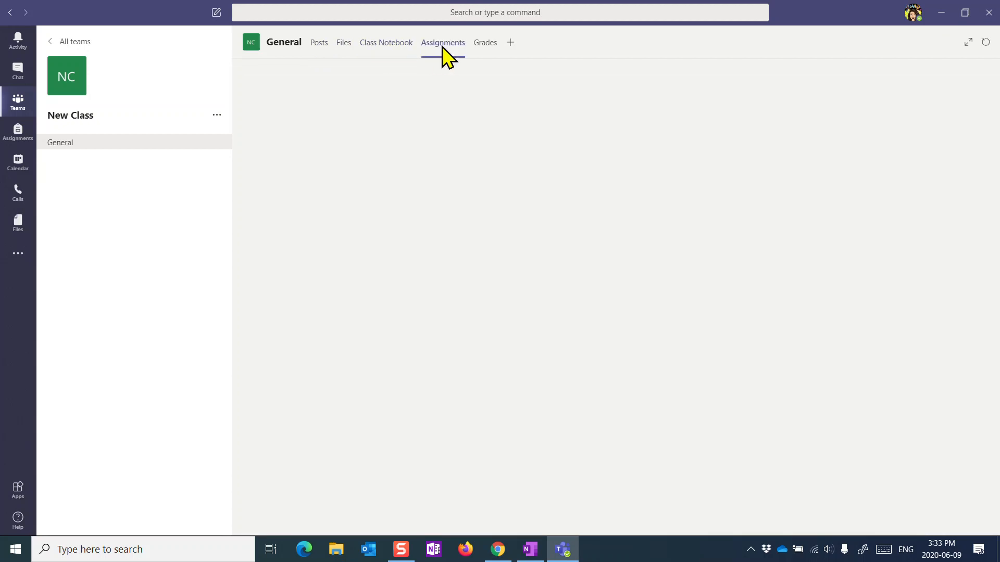
click(344, 52)
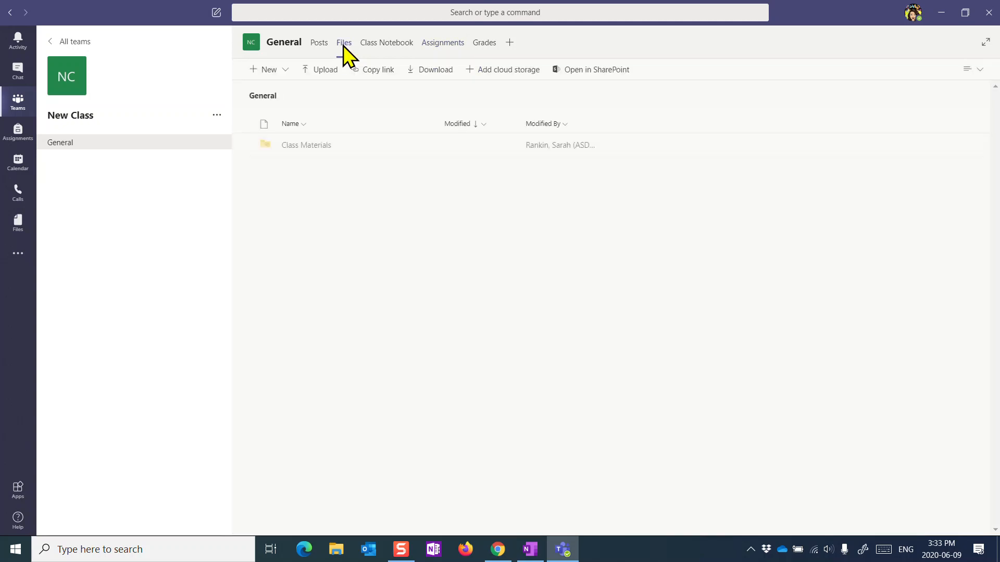